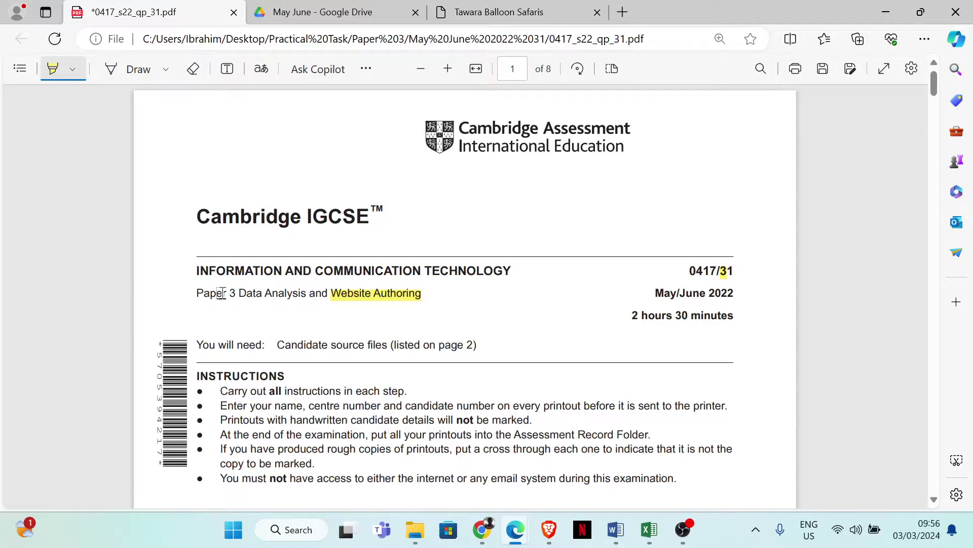
# Find Task 5 – Spreadsheet on page 7 of the exam paper and read question 15.
pyautogui.moveTo(716, 304)
pyautogui.mouseDown()
pyautogui.moveTo(731, 274)
pyautogui.moveTo(720, 273)
pyautogui.moveTo(741, 271)
pyautogui.mouseUp()
pyautogui.scroll(-5, 414, 315)
pyautogui.moveTo(937, 102); pyautogui.dragTo(900, 414)
pyautogui.scroll(-4, 458, 251)
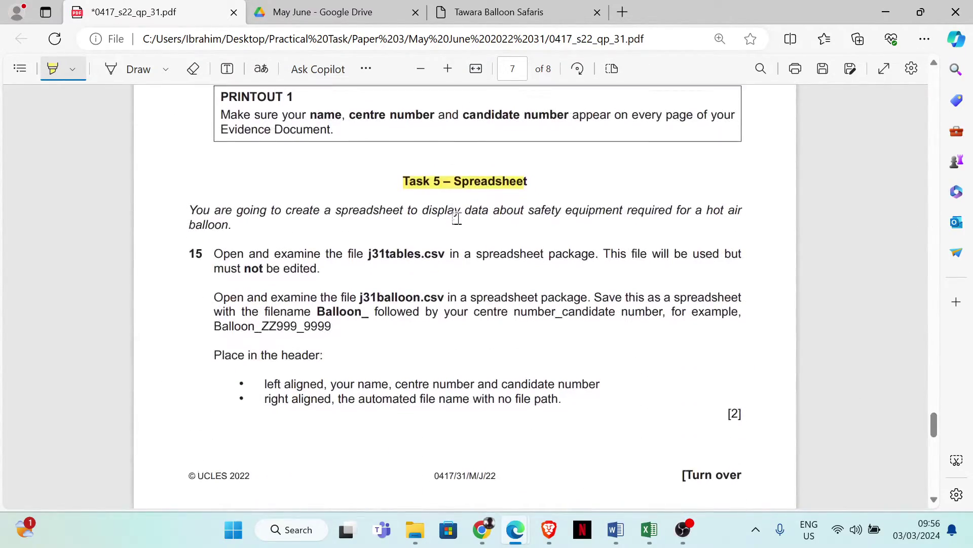
pyautogui.scroll(-1, 457, 218)
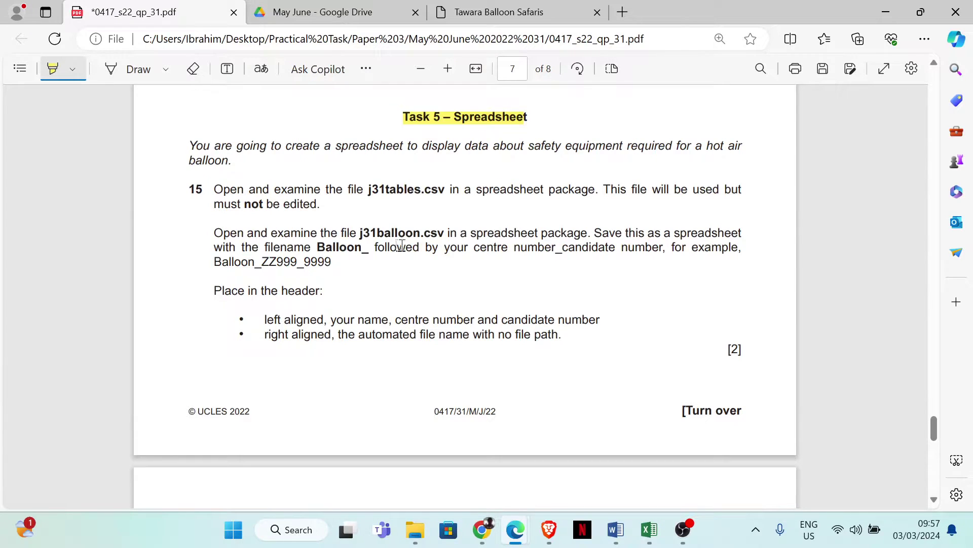
# Open j31tables.csv from the Source Files 2022 folder in Excel and auto-fit column A to its contents.
pyautogui.moveTo(417, 541)
pyautogui.click(419, 441)
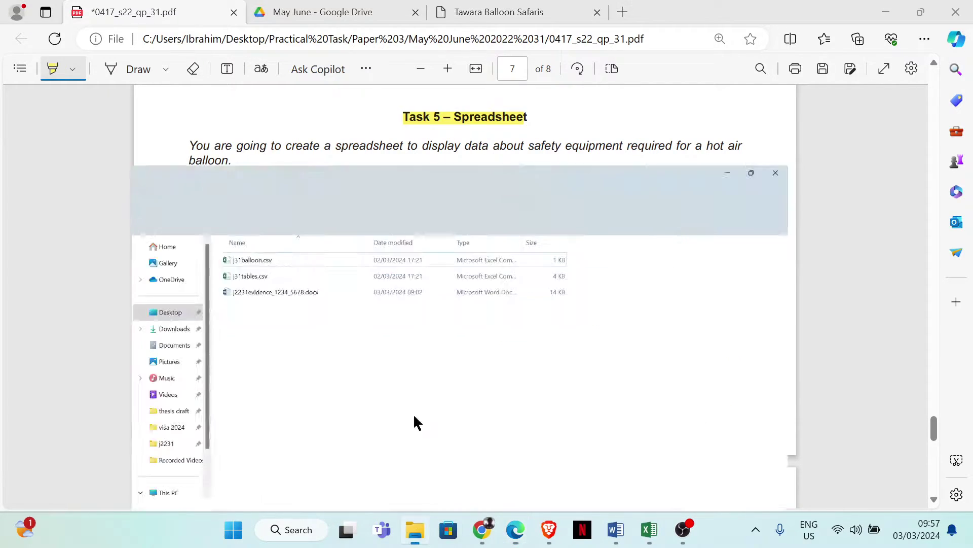
pyautogui.doubleClick(202, 165)
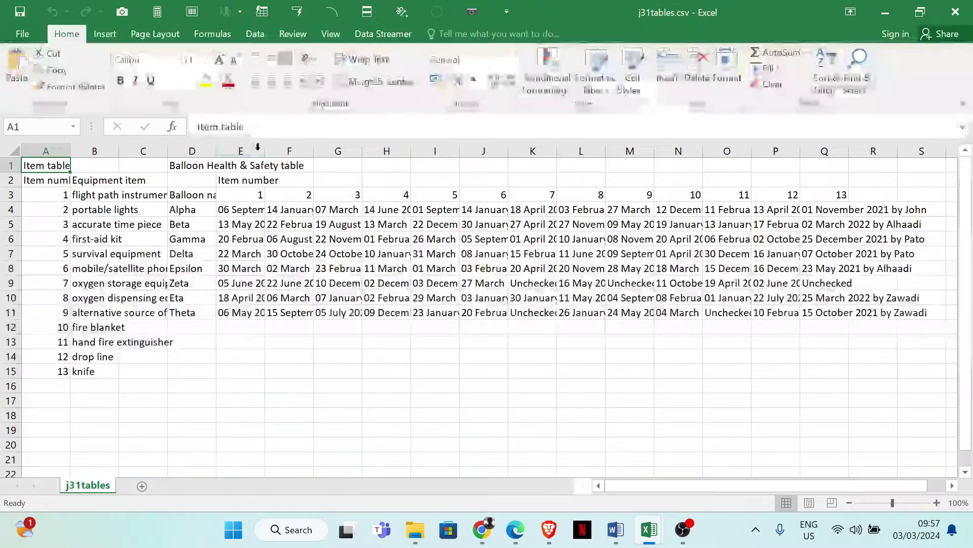
pyautogui.doubleClick(71, 148)
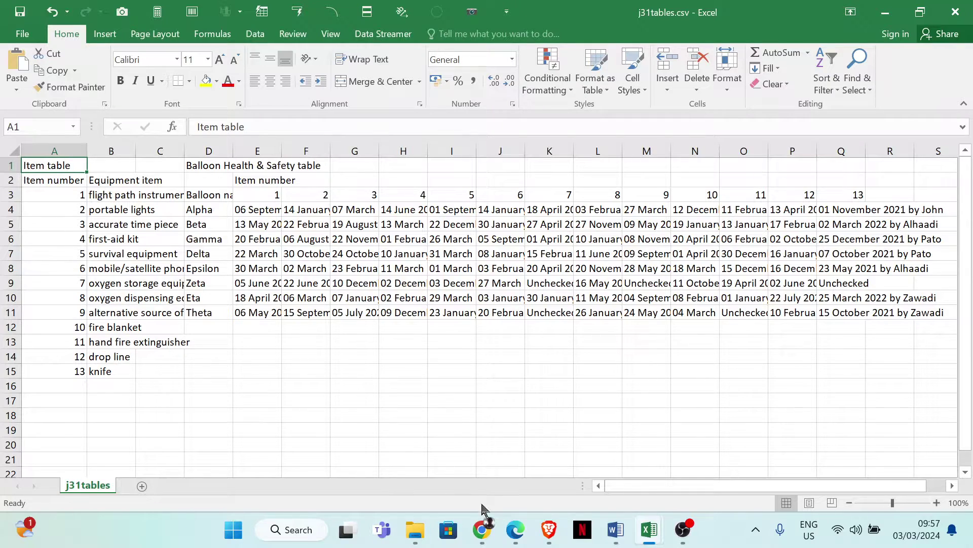
# Open j31balloon.csv from the Source Files 2022 folder in Excel and auto-fit column A to its contents.
pyautogui.moveTo(518, 530)
pyautogui.click(576, 462)
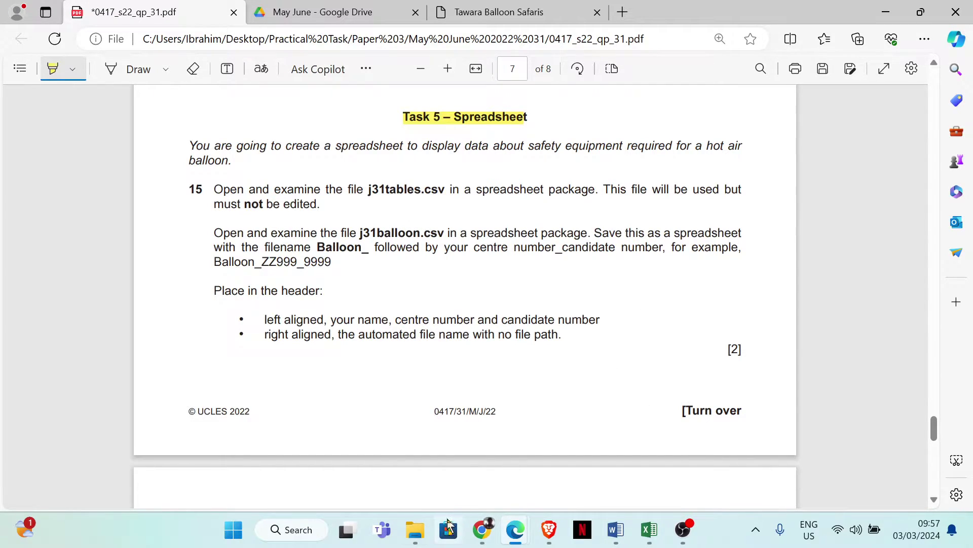
pyautogui.moveTo(417, 531)
pyautogui.click(411, 455)
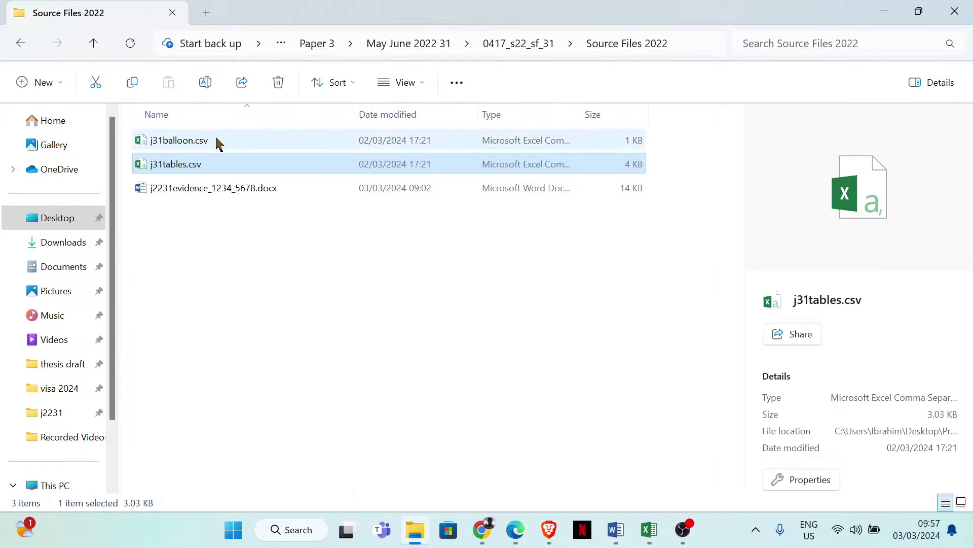
pyautogui.click(213, 140)
pyautogui.doubleClick(213, 140)
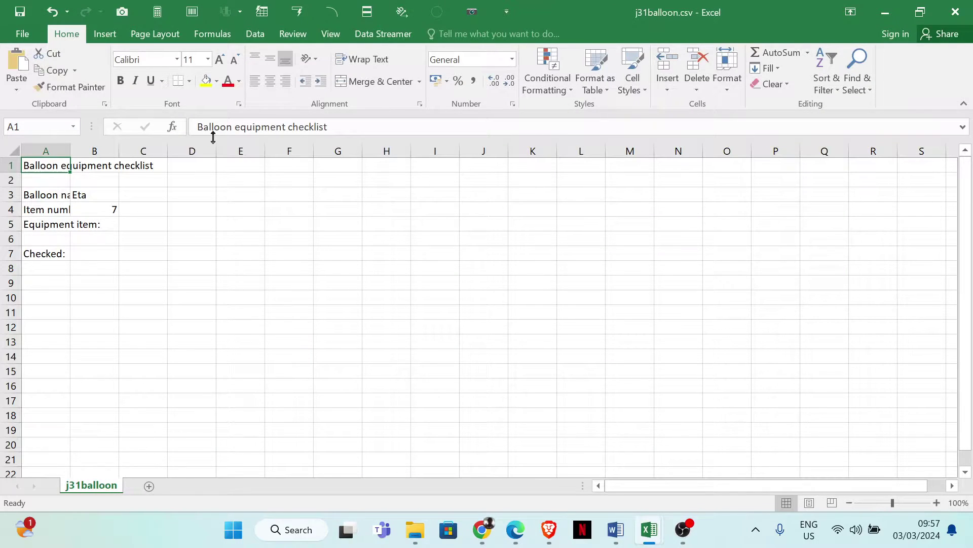
pyautogui.doubleClick(71, 151)
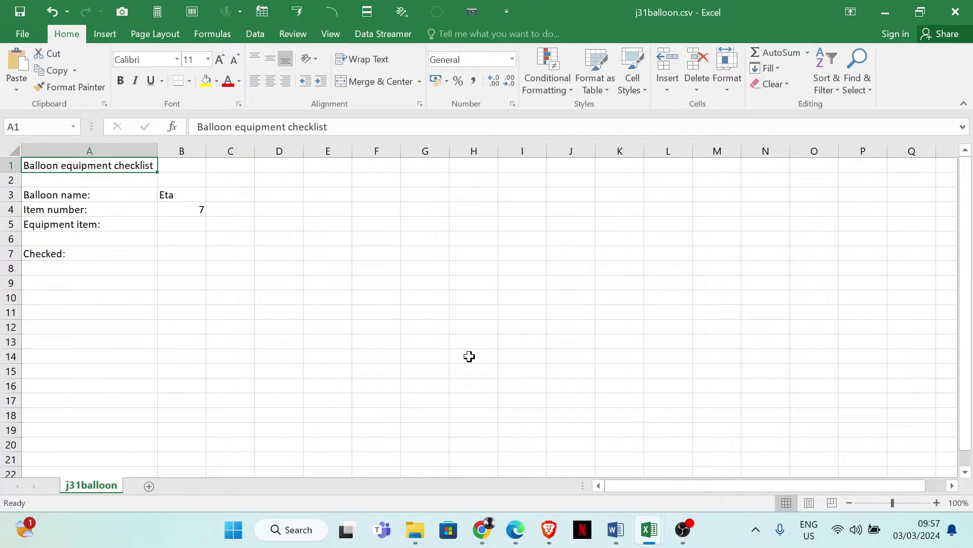
# Switch to the exam paper in Edge, turn off highlighting and select the example file name in question 15.
pyautogui.moveTo(516, 533)
pyautogui.click(564, 448)
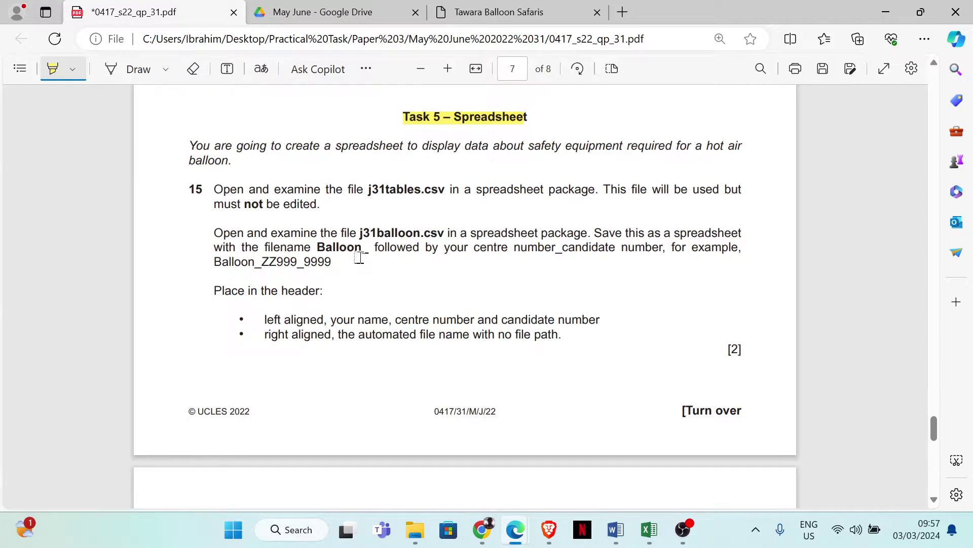
pyautogui.click(53, 68)
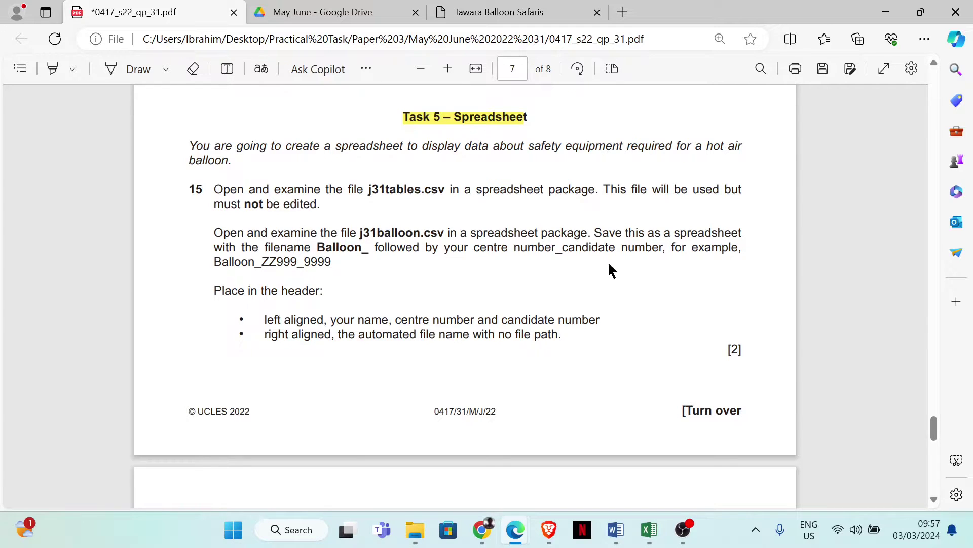
pyautogui.moveTo(213, 263); pyautogui.dragTo(326, 265)
# Save the j31balloon.csv file in Excel as an Excel Workbook (*.xlsx) named Ballon_1234_5678 in the Source Files 2022 folder.
pyautogui.moveTo(660, 516)
pyautogui.click(808, 453)
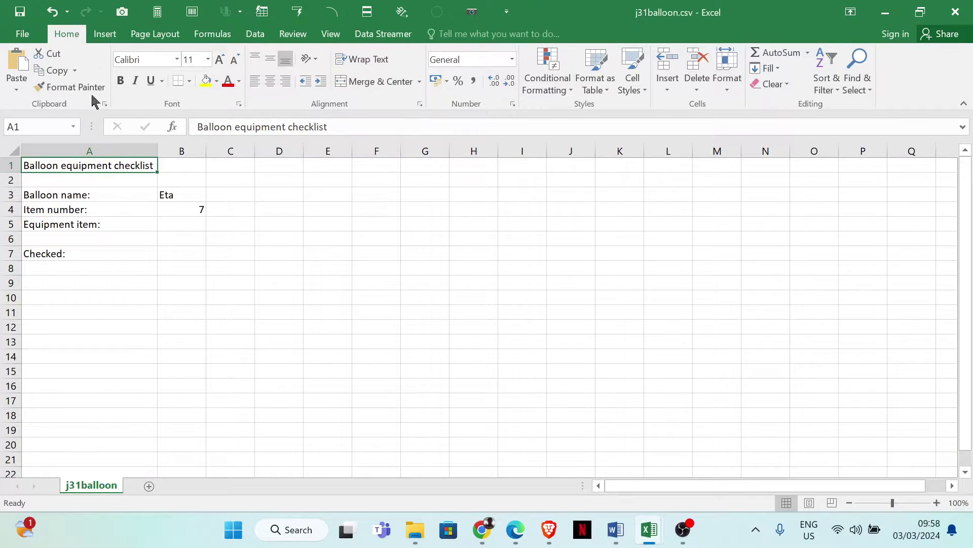
pyautogui.click(22, 34)
pyautogui.click(50, 159)
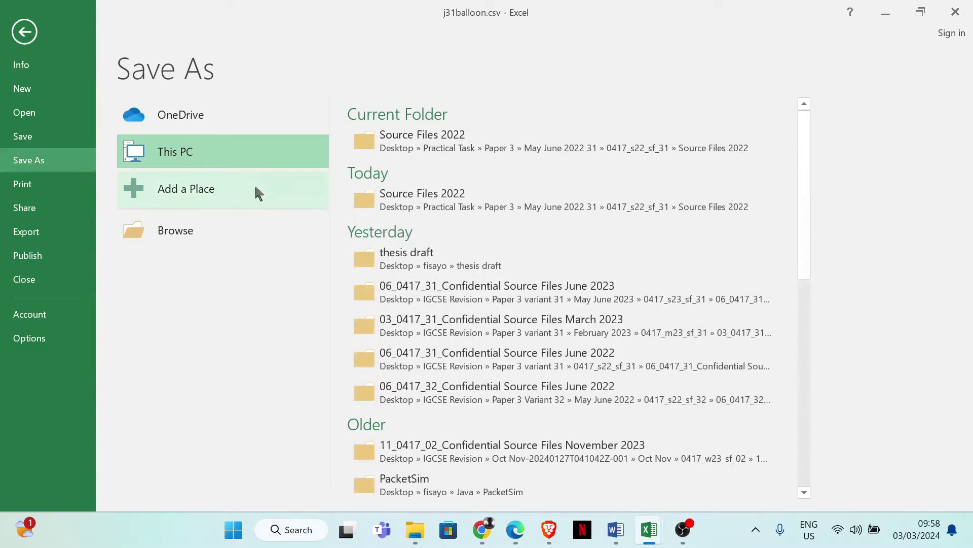
pyautogui.click(226, 229)
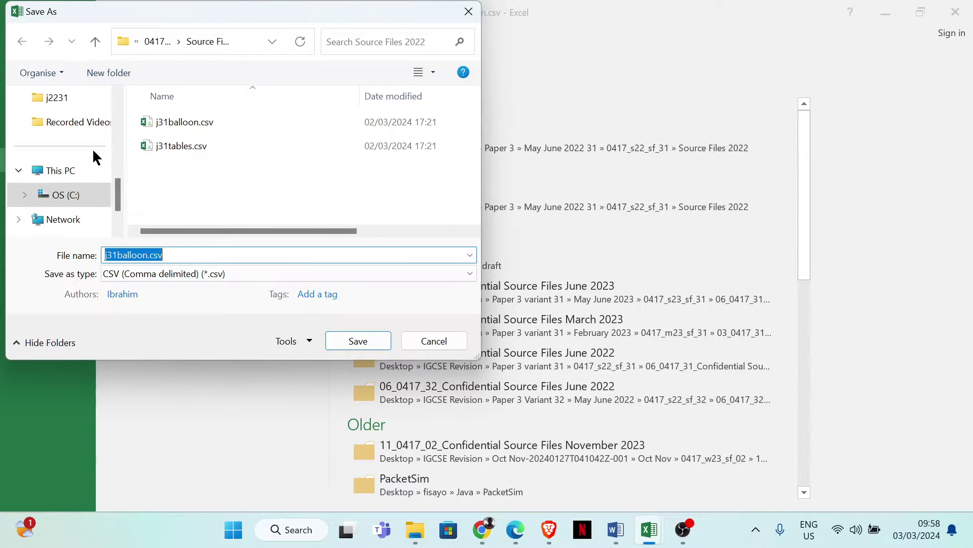
pyautogui.hotkey('ctrl', 'v')
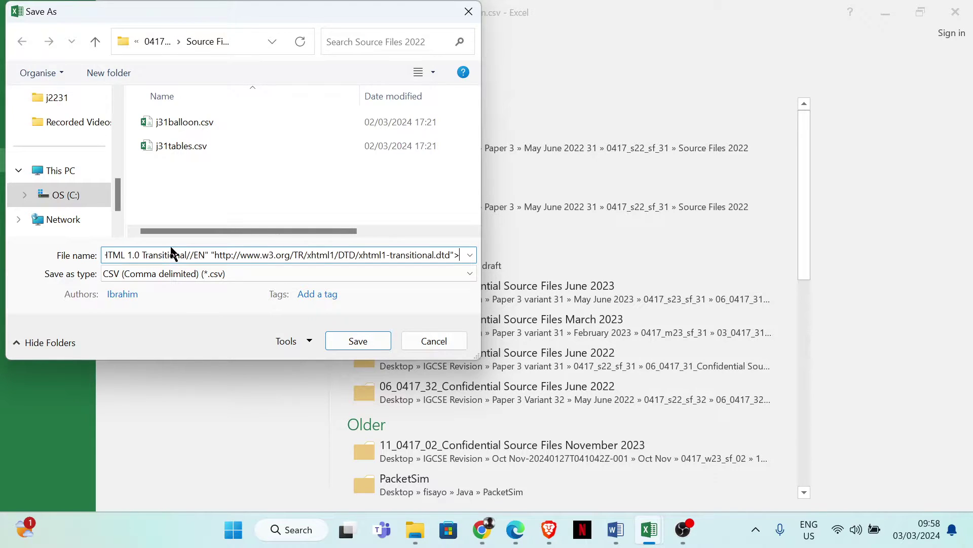
pyautogui.hotkey('ctrl', 'z')
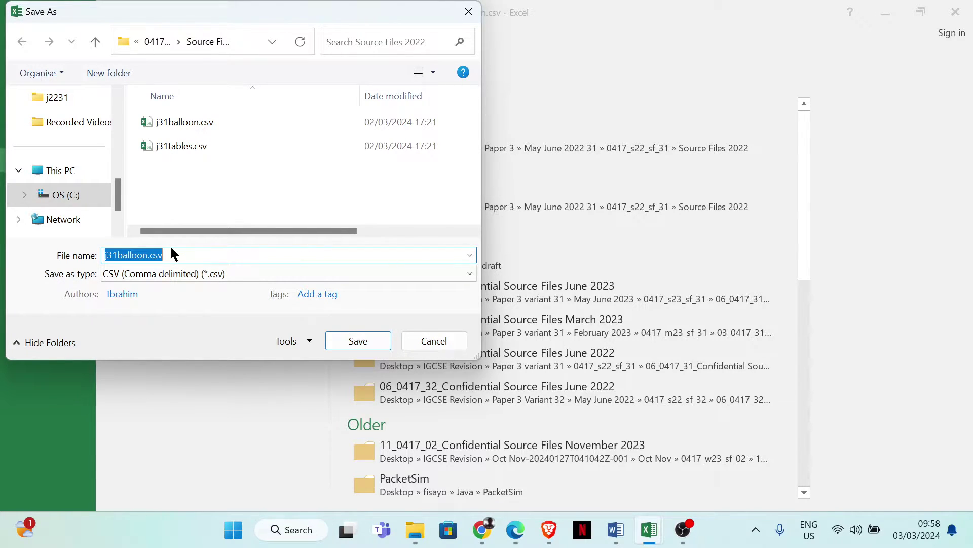
pyautogui.moveTo(516, 529)
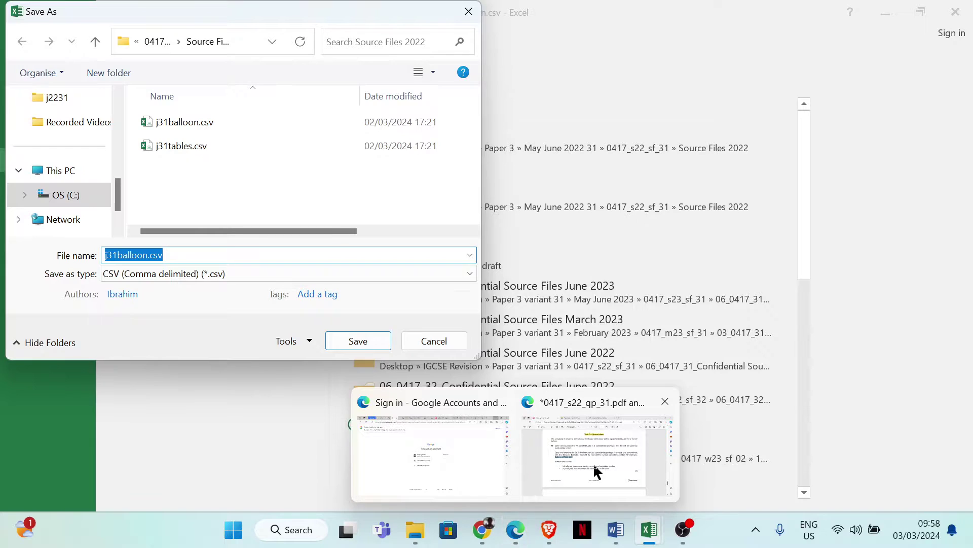
pyautogui.moveTo(594, 470)
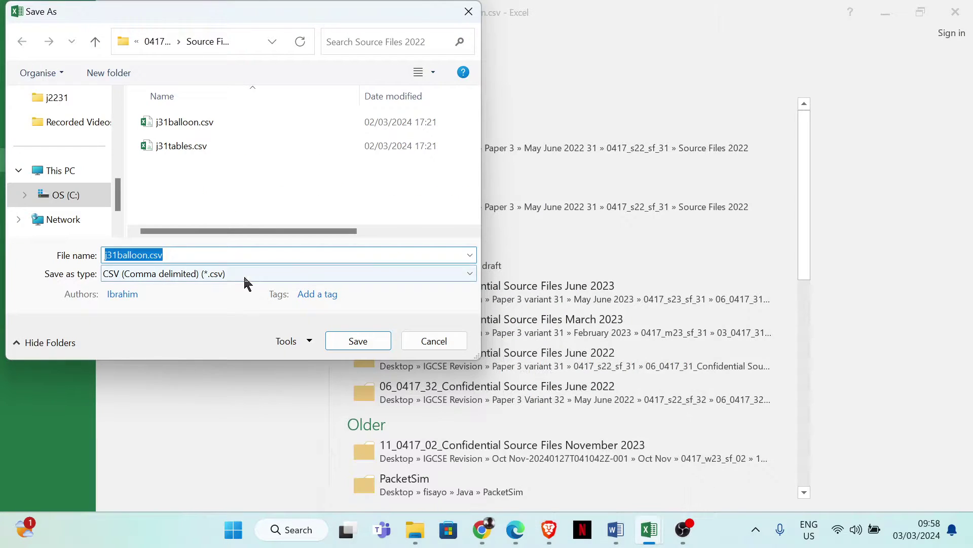
pyautogui.write('Ballon_1234_5678')
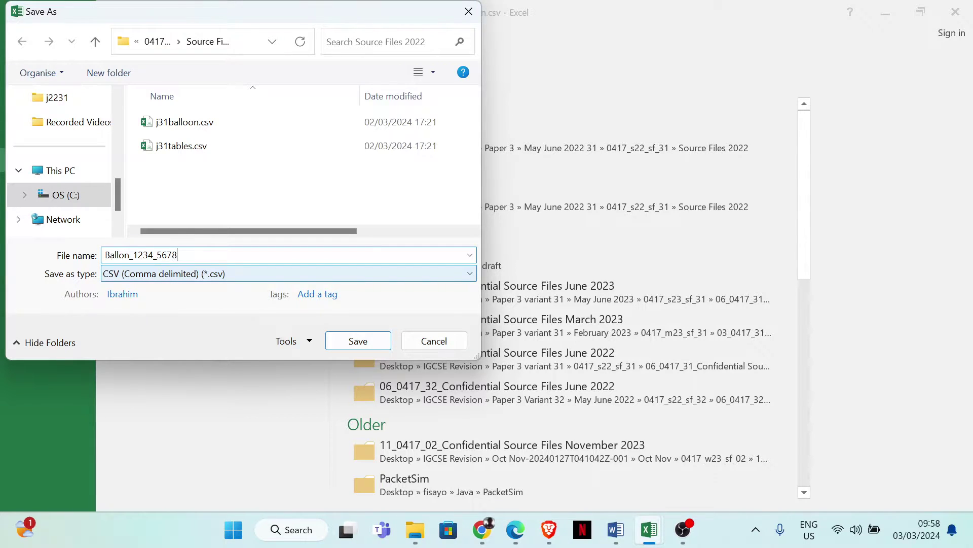
pyautogui.click(272, 274)
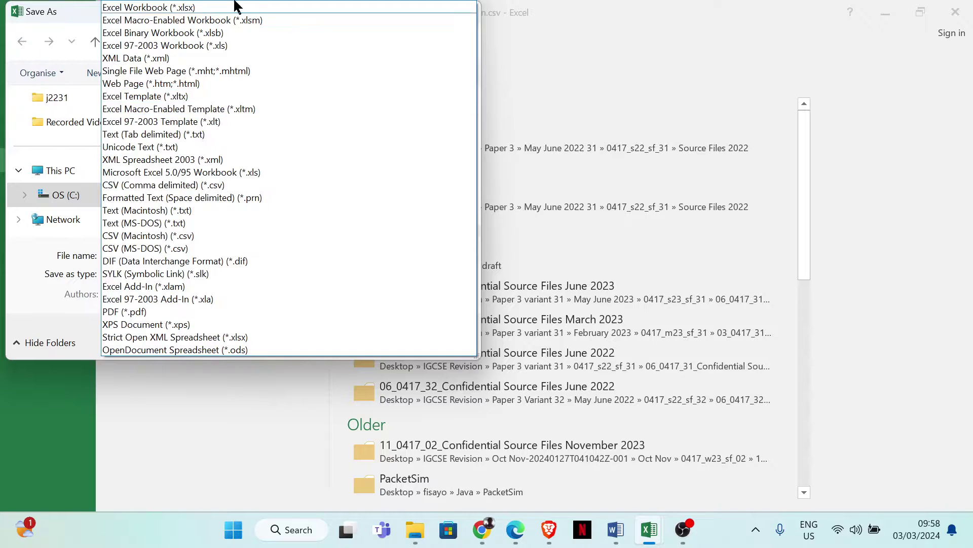
pyautogui.click(198, 7)
pyautogui.click(360, 361)
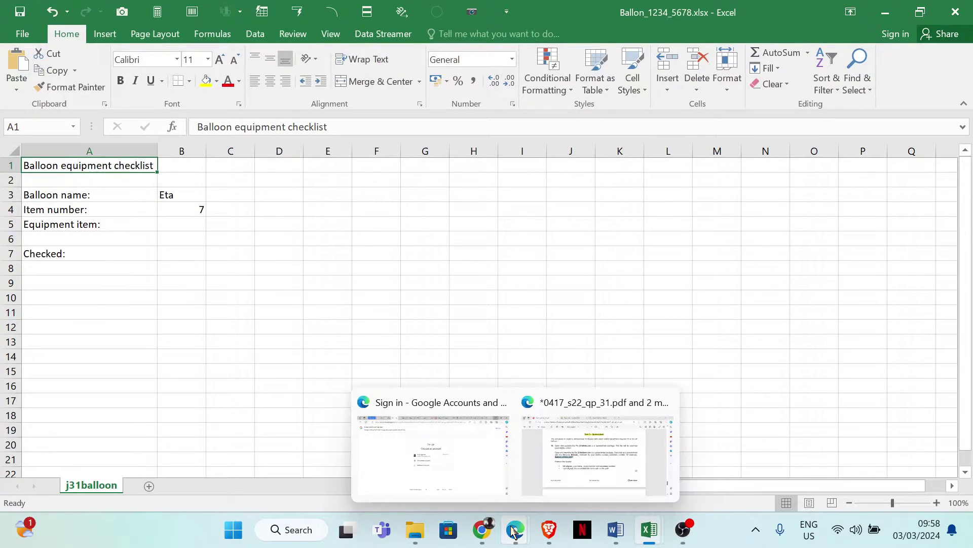
# Check the header requirements in the exam paper, and enter the candidate's name, centre number and candidate number in the workbook's left header section.
pyautogui.click(578, 476)
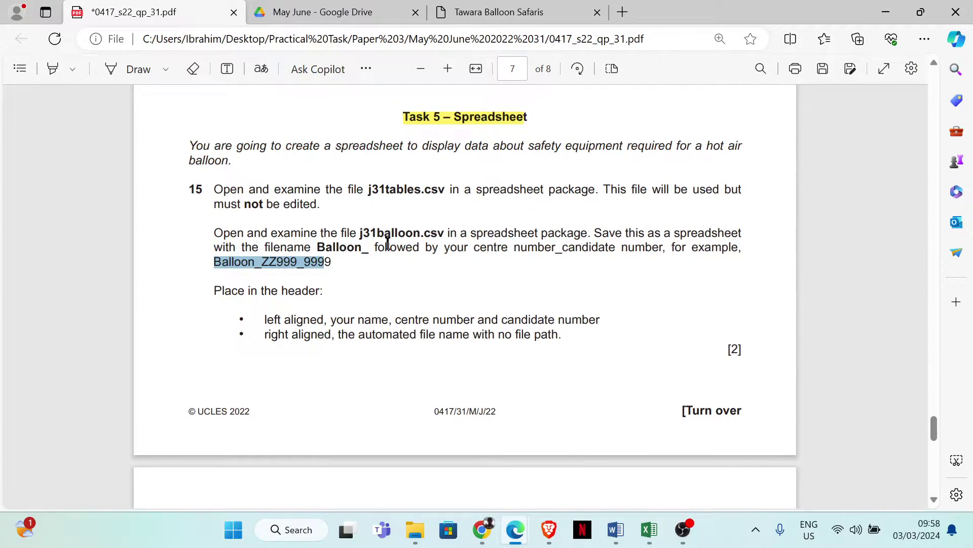
pyautogui.scroll(-1, 302, 308)
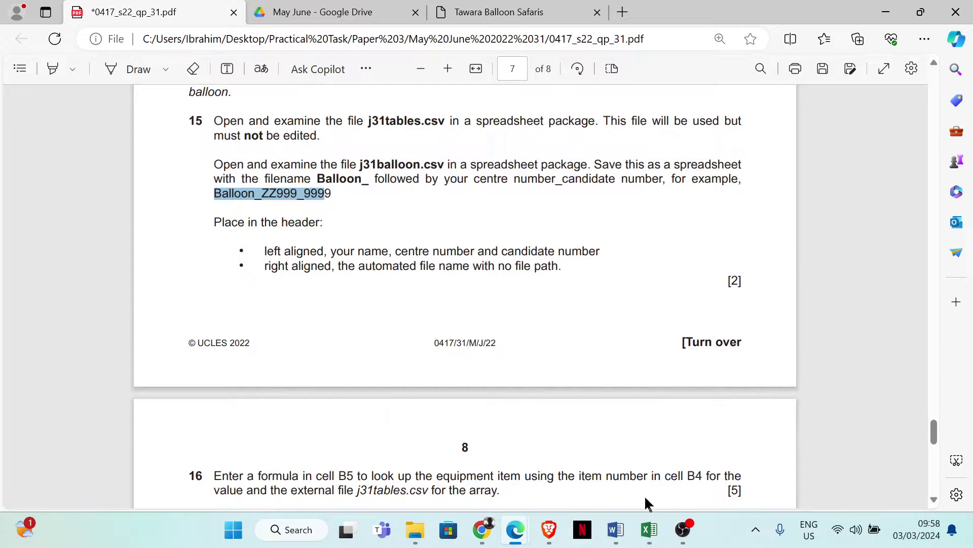
pyautogui.click(649, 529)
pyautogui.click(780, 454)
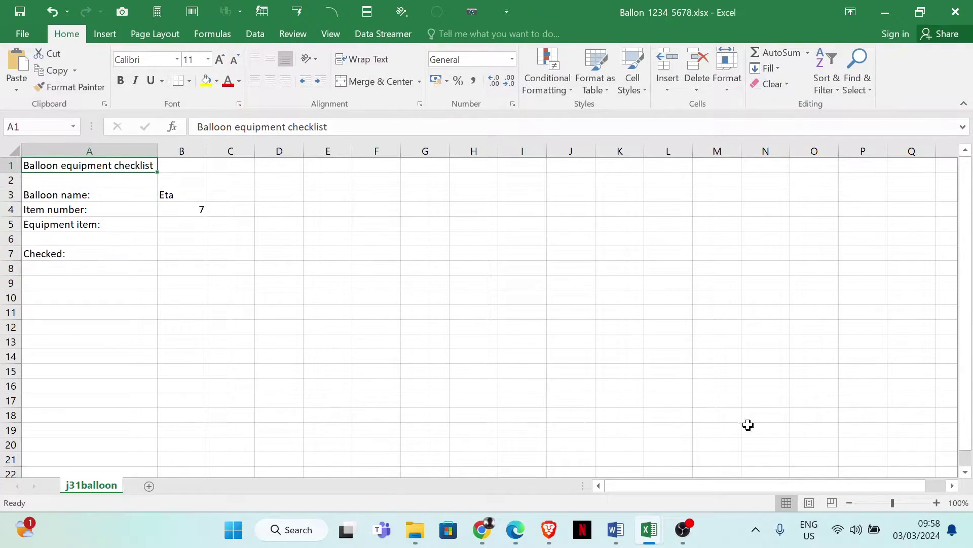
pyautogui.click(810, 502)
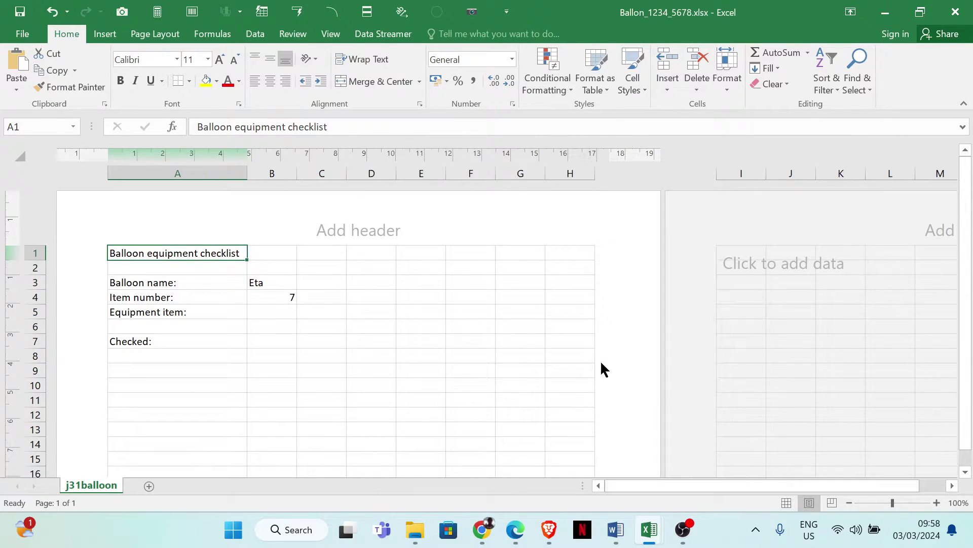
pyautogui.click(206, 223)
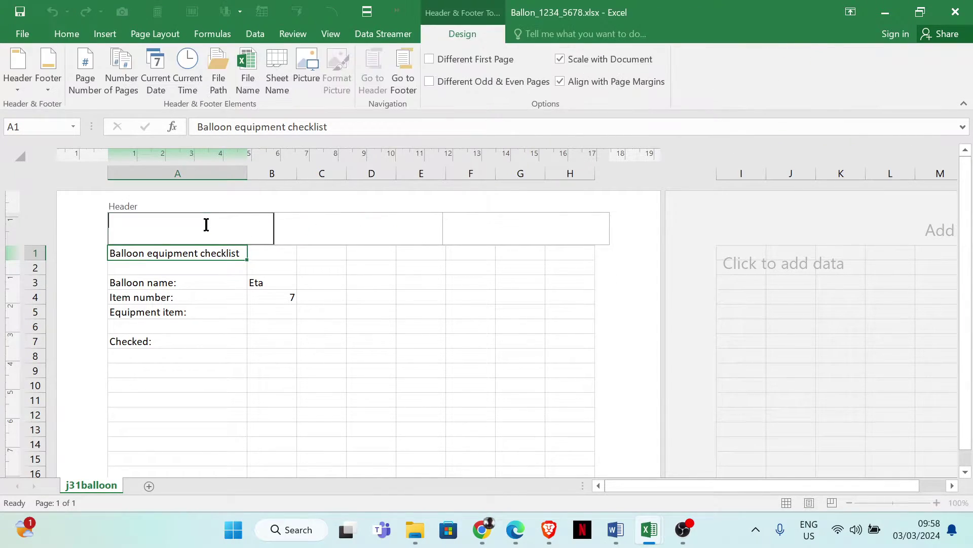
pyautogui.moveTo(515, 529)
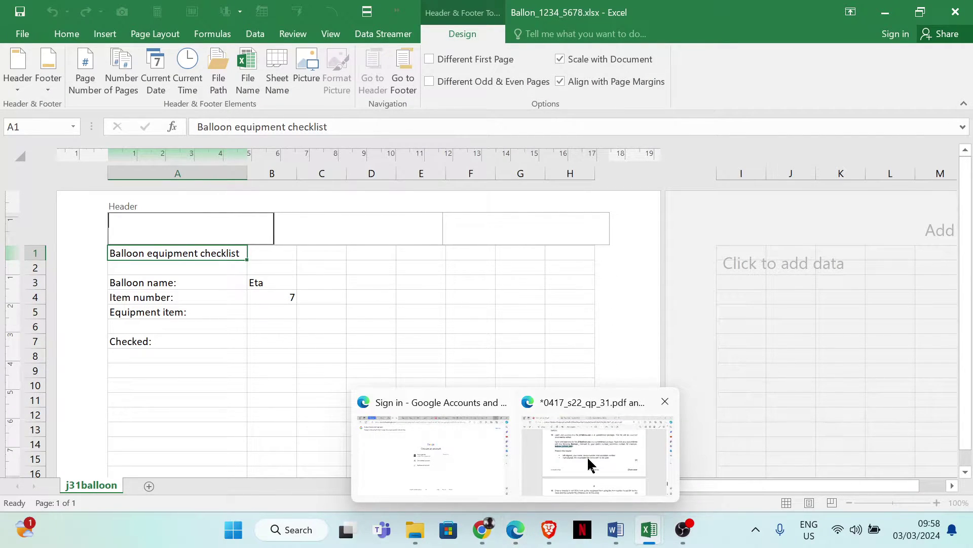
pyautogui.moveTo(588, 463)
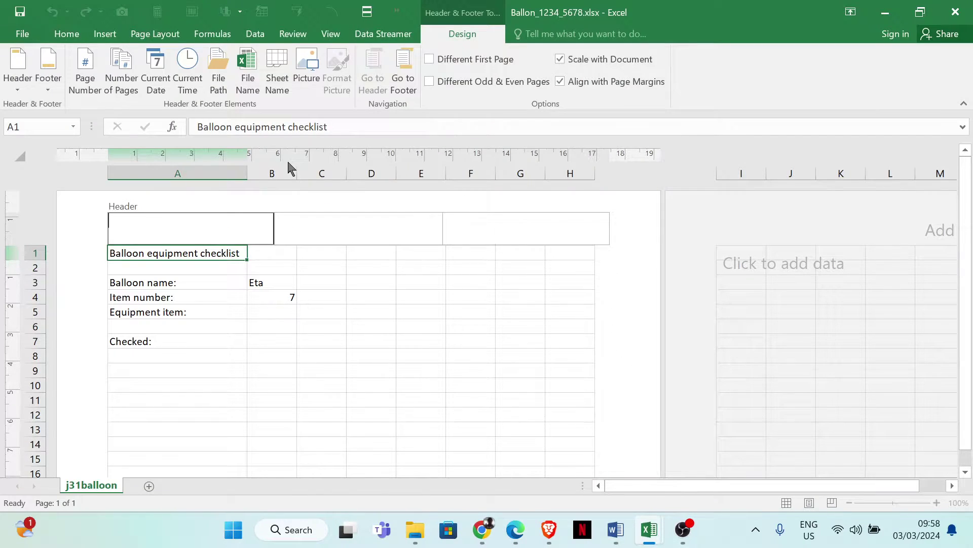
pyautogui.write('Rebecca, 1234, 5678')
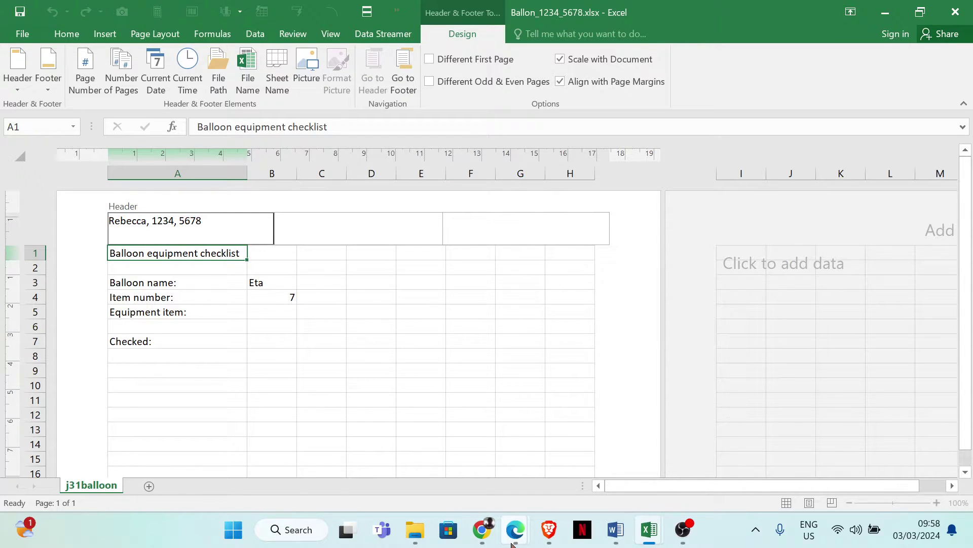
# Insert the automated file name without path in the right header section, and return the worksheet to Normal view.
pyautogui.click(604, 465)
pyautogui.click(475, 226)
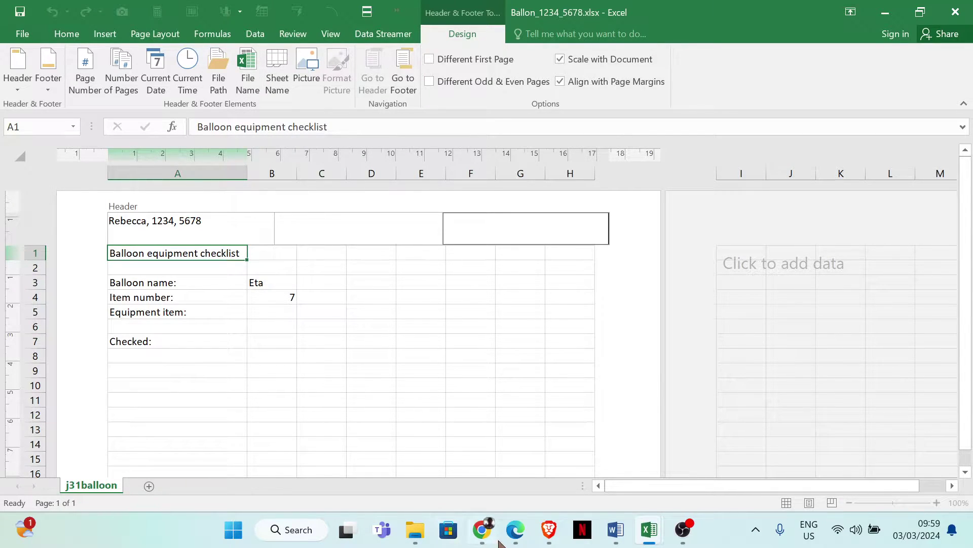
pyautogui.moveTo(516, 530)
pyautogui.moveTo(587, 445)
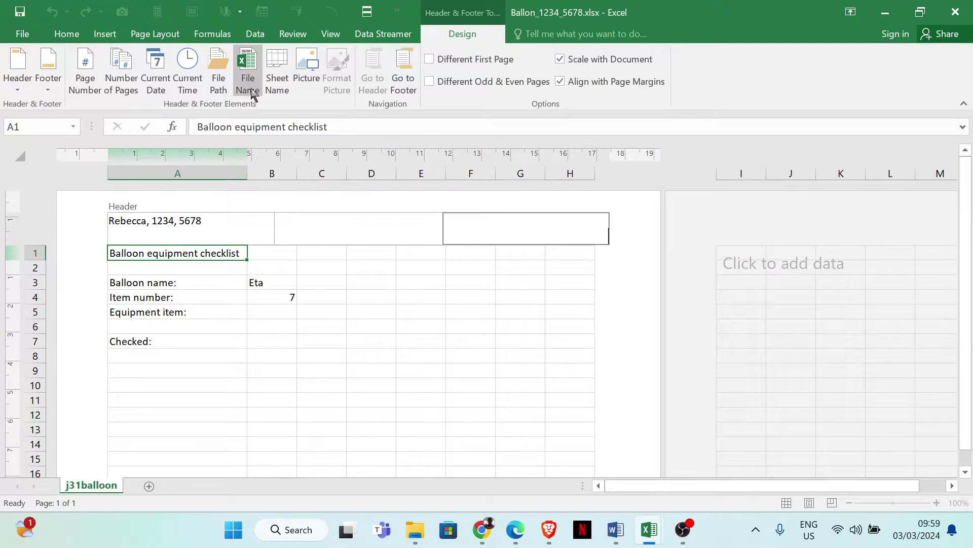
pyautogui.click(244, 90)
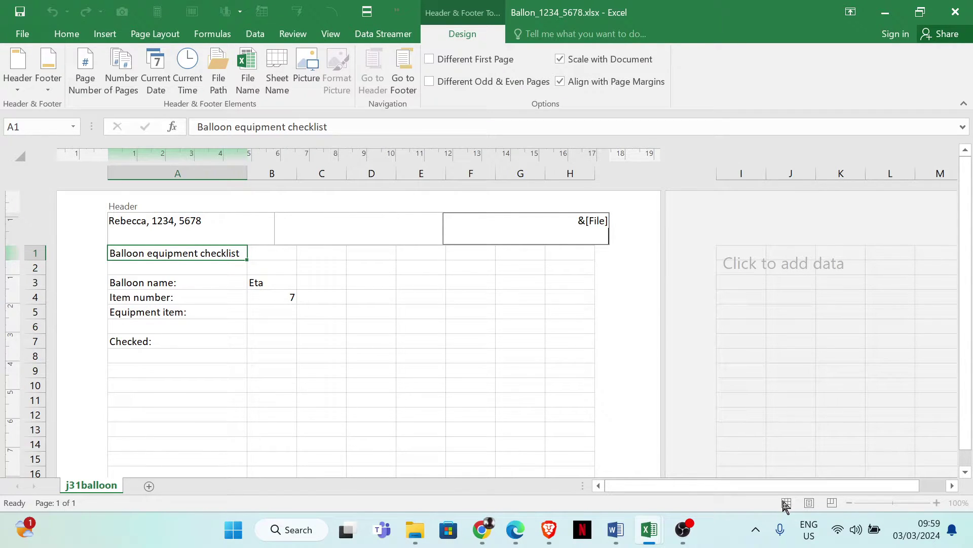
pyautogui.click(490, 312)
pyautogui.click(489, 311)
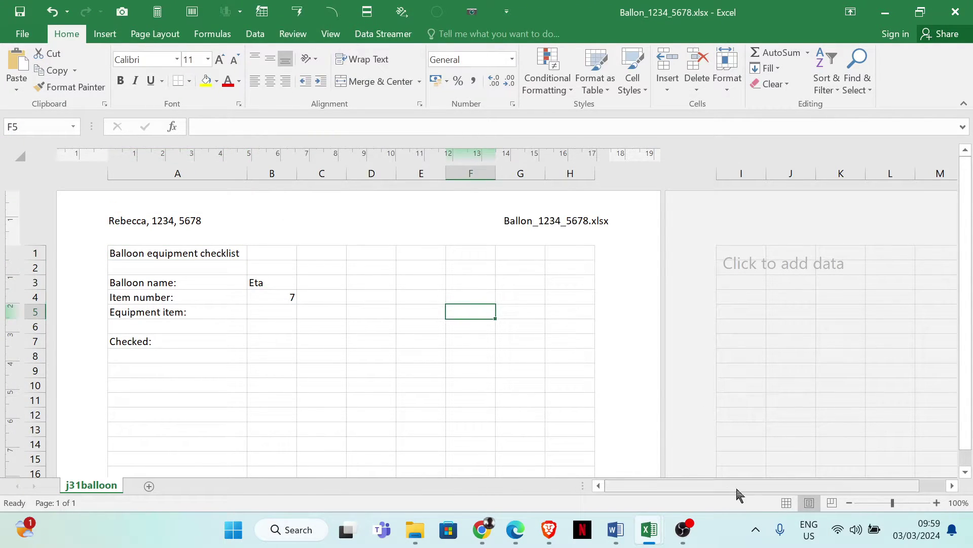
pyautogui.click(787, 503)
# Switch to the exam paper in Edge and read questions 16 to 18 on page 8.
pyautogui.moveTo(515, 529)
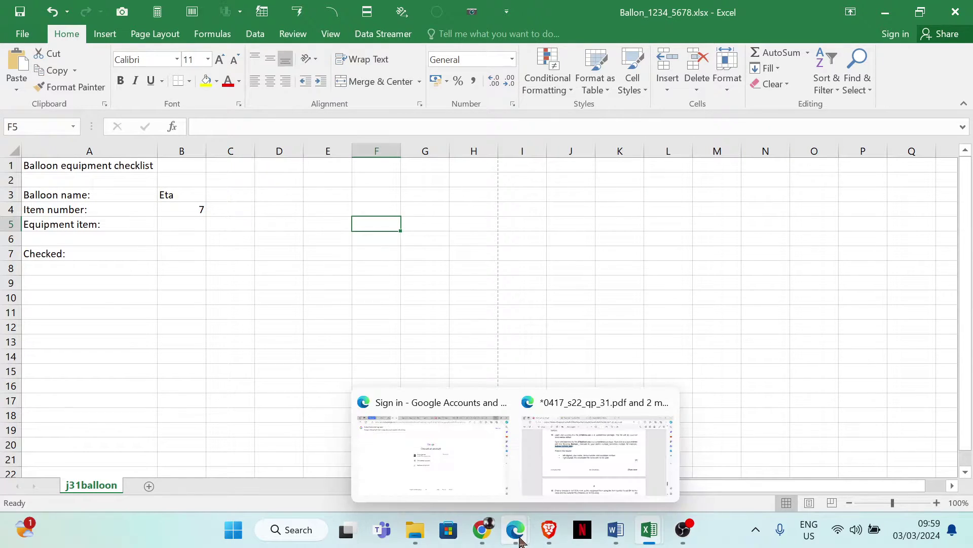
pyautogui.click(598, 442)
pyautogui.scroll(-5, 451, 328)
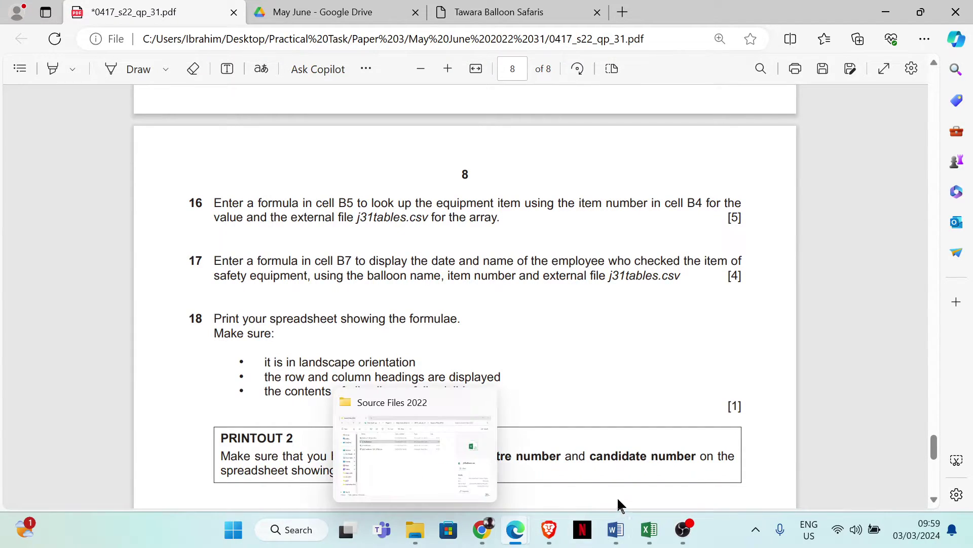
# Select cell B5 in the Ballon_1234_5678 workbook, and underline "equipment item" and "item number in cell B4" in question 16 of the exam paper in Edge.
pyautogui.moveTo(647, 541)
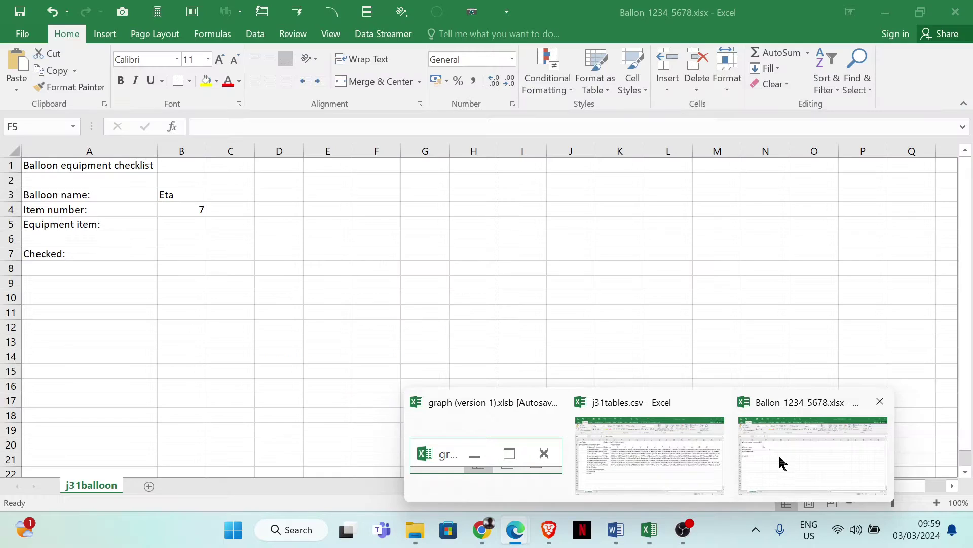
pyautogui.click(779, 463)
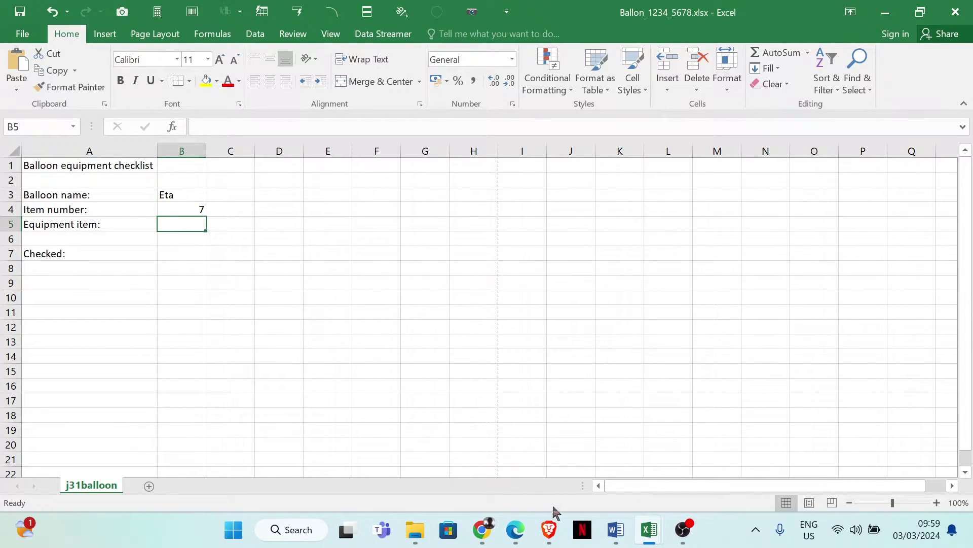
pyautogui.moveTo(513, 531)
pyautogui.click(586, 452)
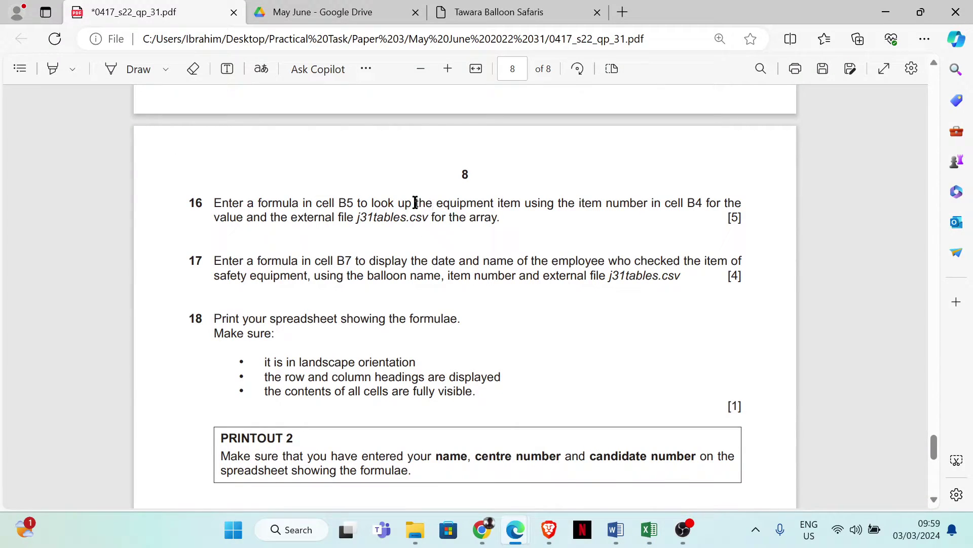
pyautogui.click(111, 69)
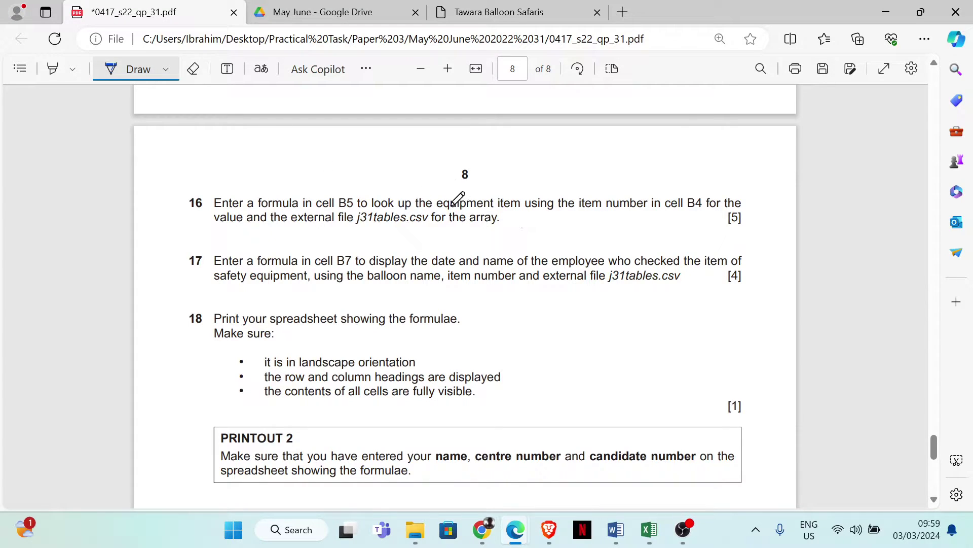
pyautogui.moveTo(440, 213); pyautogui.dragTo(515, 213)
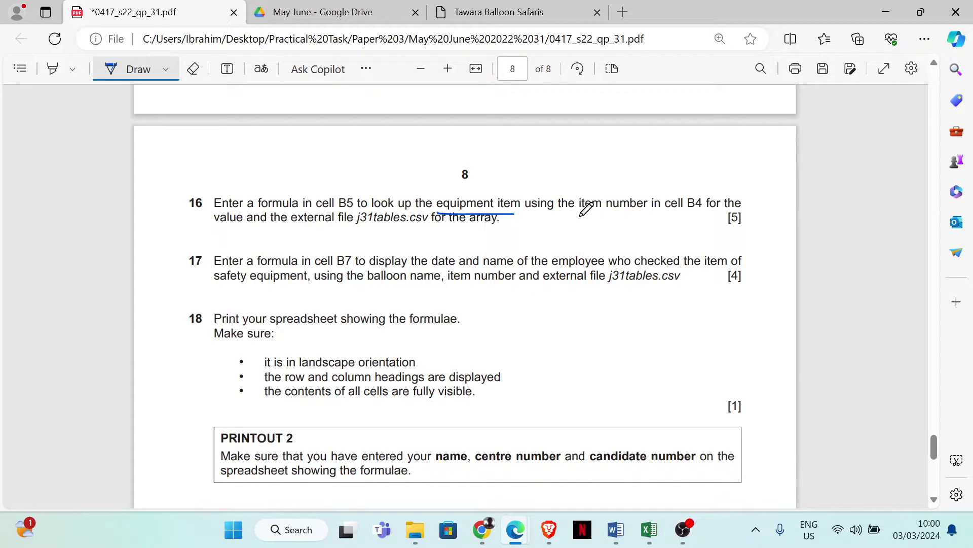
pyautogui.moveTo(579, 214); pyautogui.dragTo(697, 212)
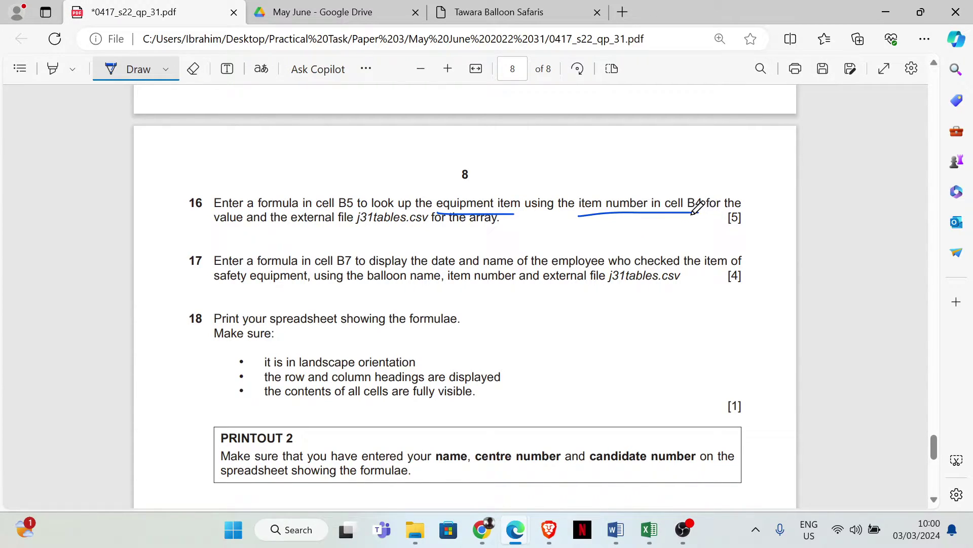
# Check the item number in the Ballon_1234_5678 workbook, and underline "external file j31tables.csv" in question 16 of the exam paper.
pyautogui.moveTo(649, 529)
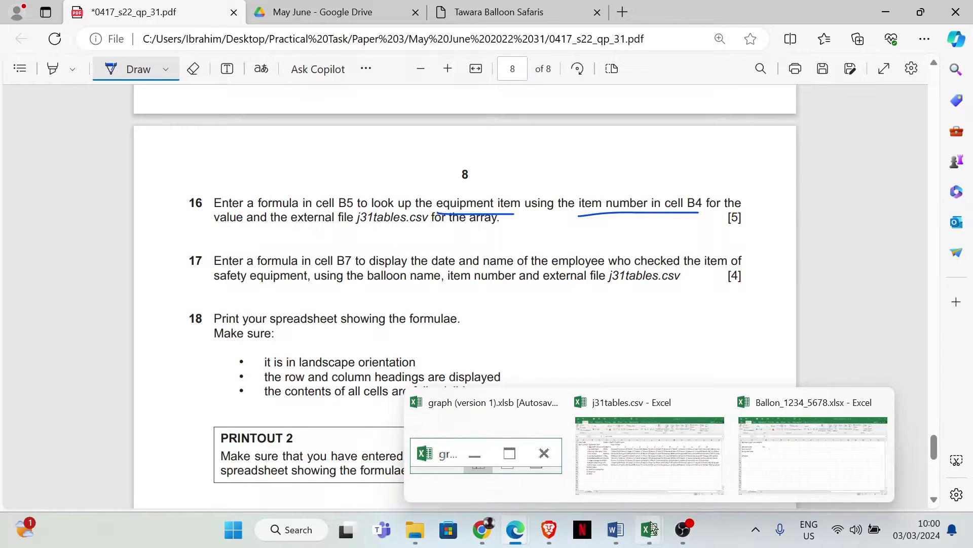
pyautogui.click(812, 456)
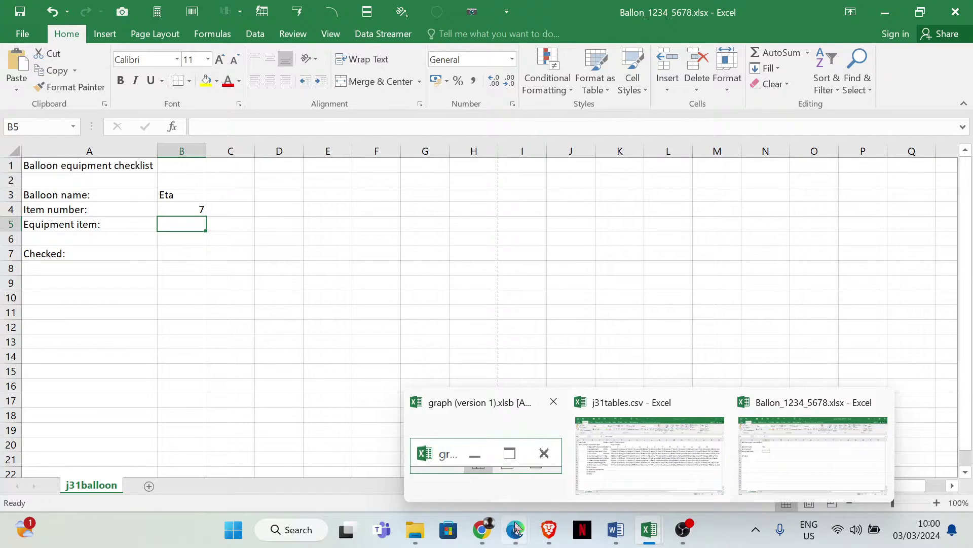
pyautogui.moveTo(516, 529)
pyautogui.click(561, 467)
pyautogui.moveTo(301, 232); pyautogui.dragTo(437, 229)
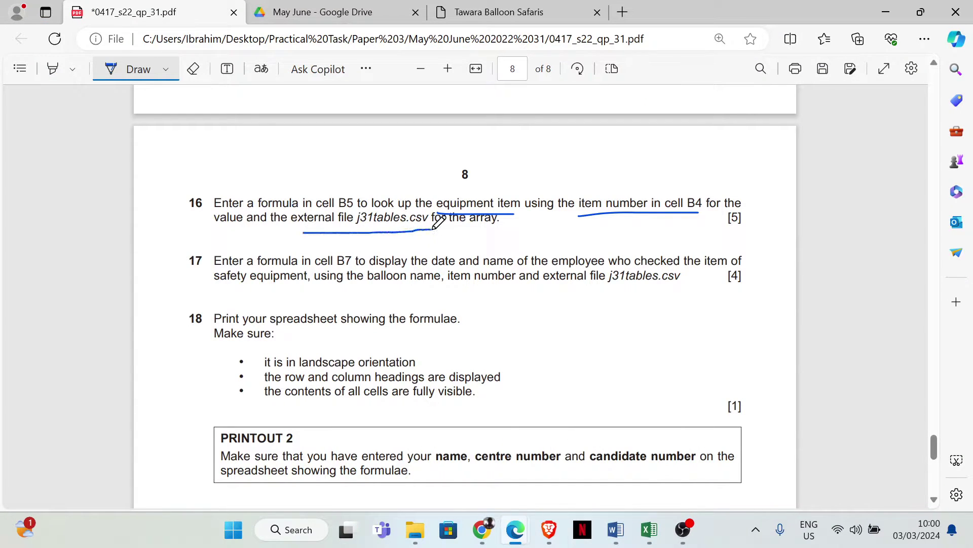
# Switch to j31tables.csv in Excel, fit column B to its contents and examine the item table in A2:B15.
pyautogui.moveTo(653, 529)
pyautogui.click(663, 493)
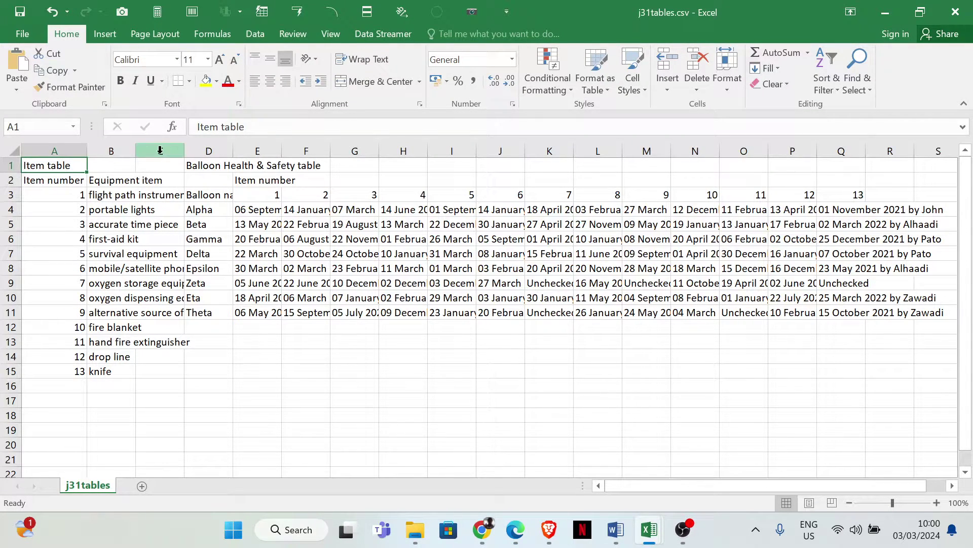
pyautogui.doubleClick(135, 149)
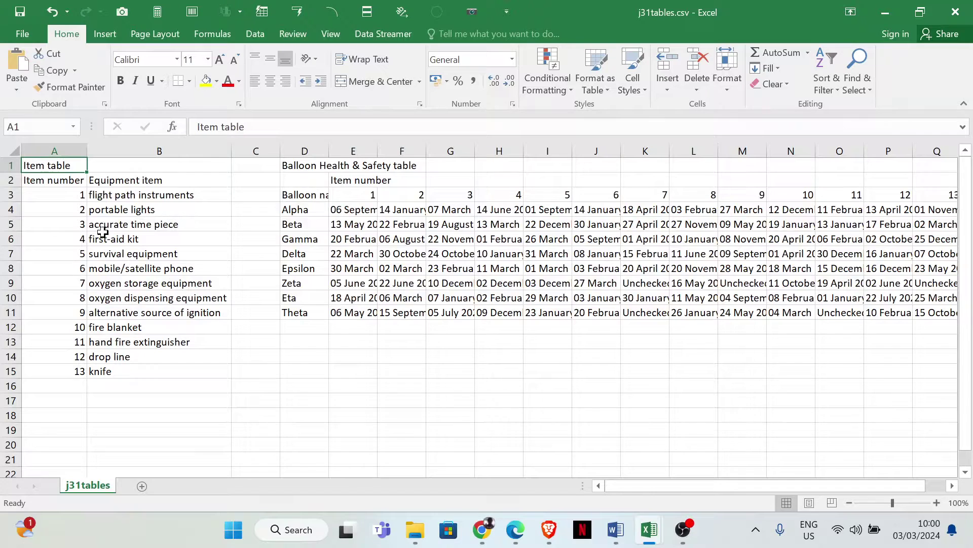
pyautogui.moveTo(48, 181); pyautogui.dragTo(137, 369)
pyautogui.click(360, 406)
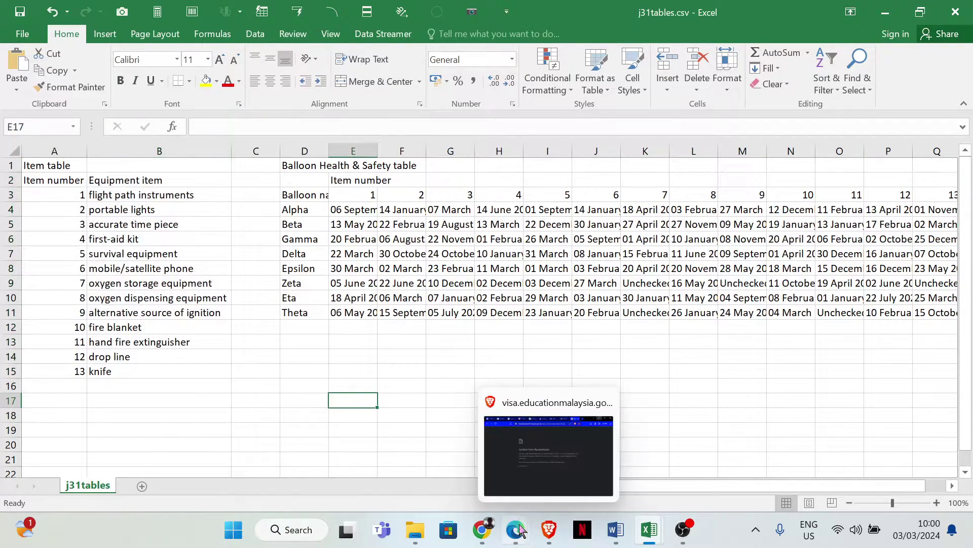
# Start a VLOOKUP formula in cell B5 of Ballon_1234_5678.xlsx with B4 as lookup value, and go to j31tables.csv for the table array.
pyautogui.moveTo(654, 522)
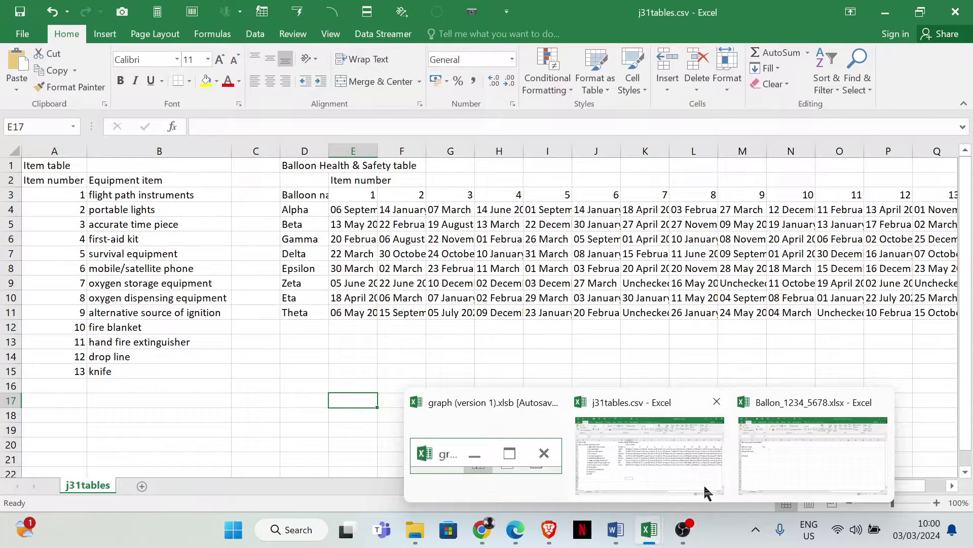
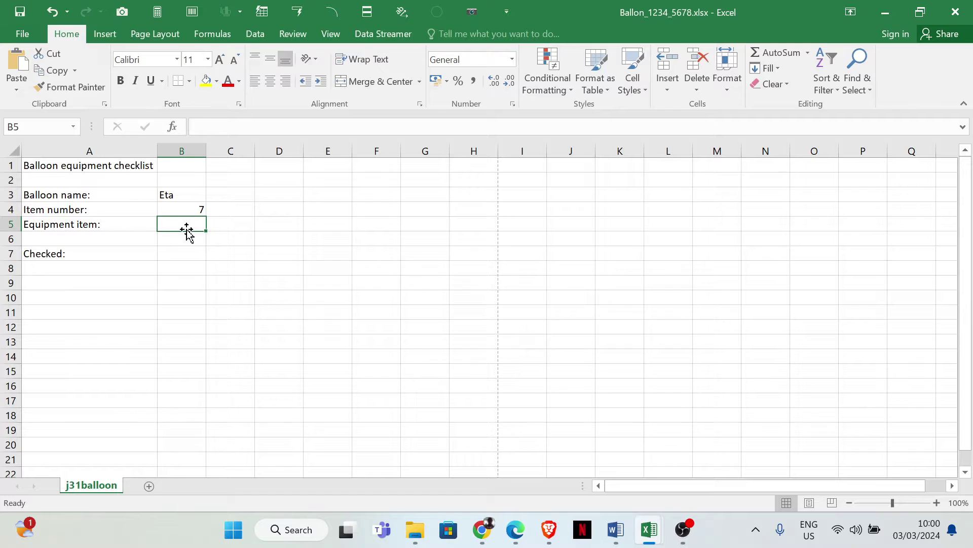
pyautogui.write('=vlo')
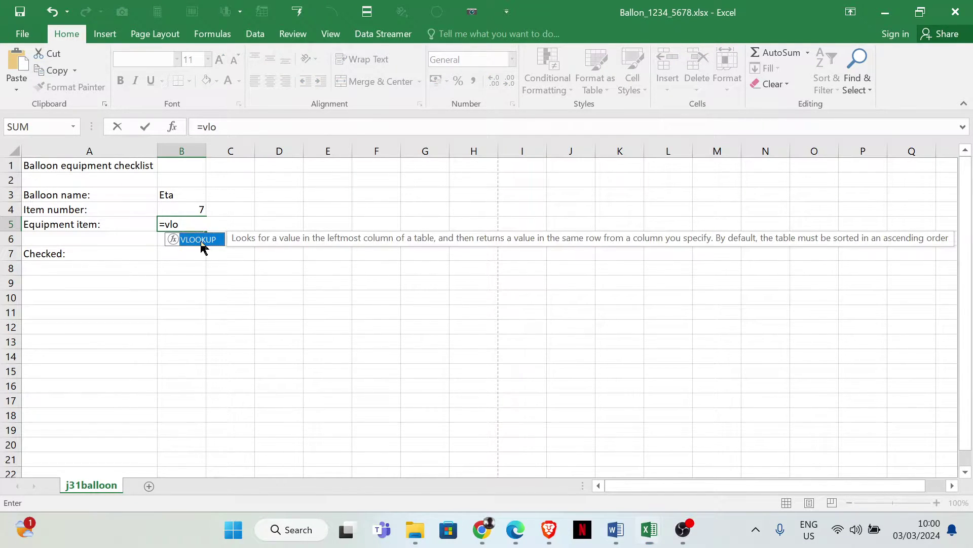
pyautogui.doubleClick(198, 239)
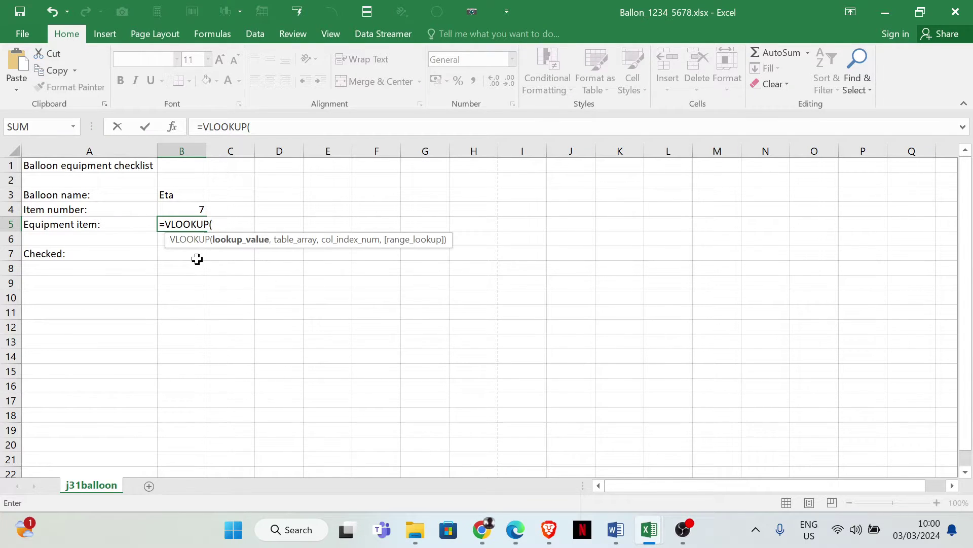
pyautogui.click(181, 209)
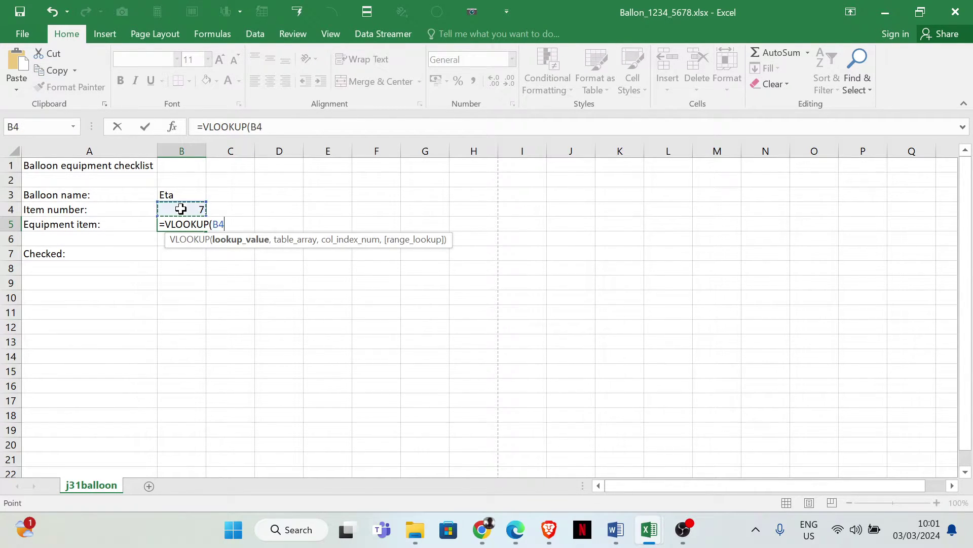
pyautogui.write(',')
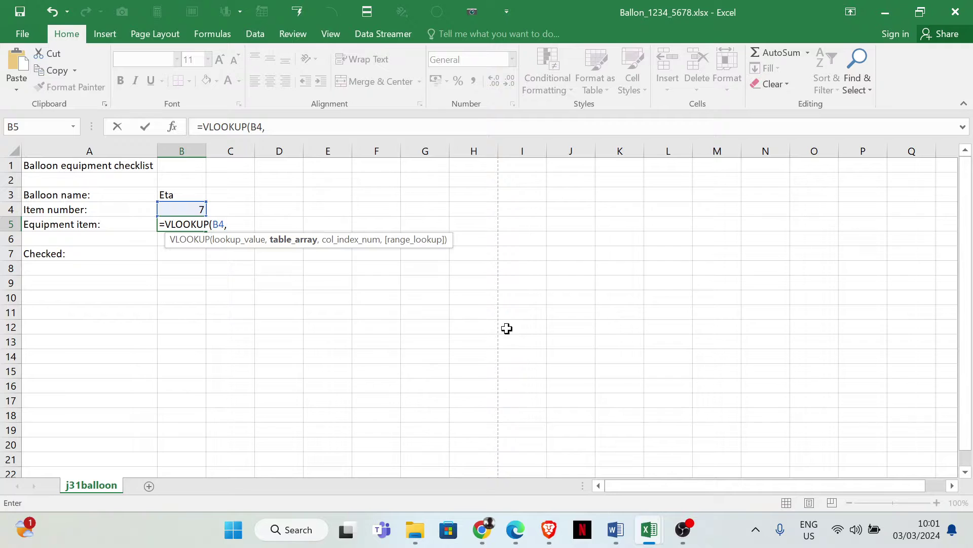
pyautogui.moveTo(649, 530)
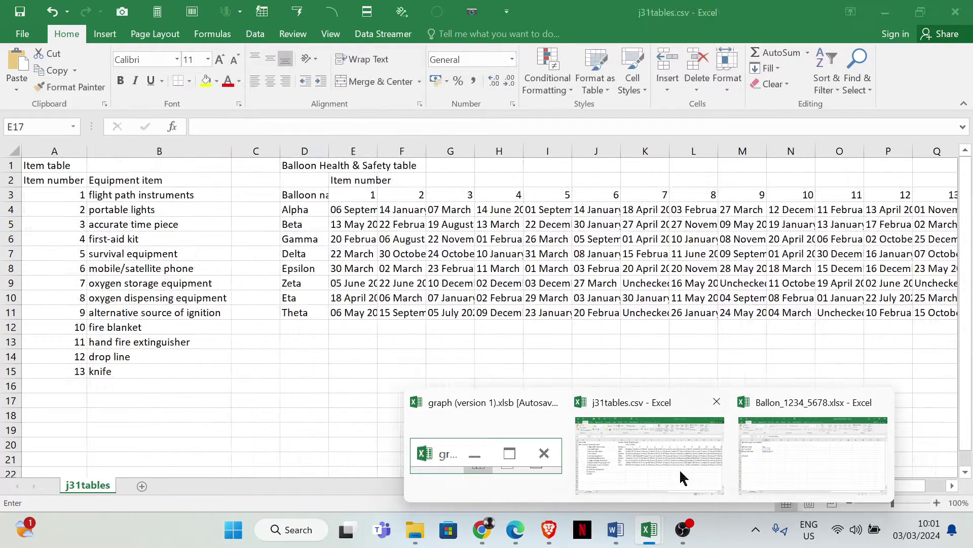
pyautogui.click(682, 474)
pyautogui.moveTo(61, 177); pyautogui.dragTo(137, 367)
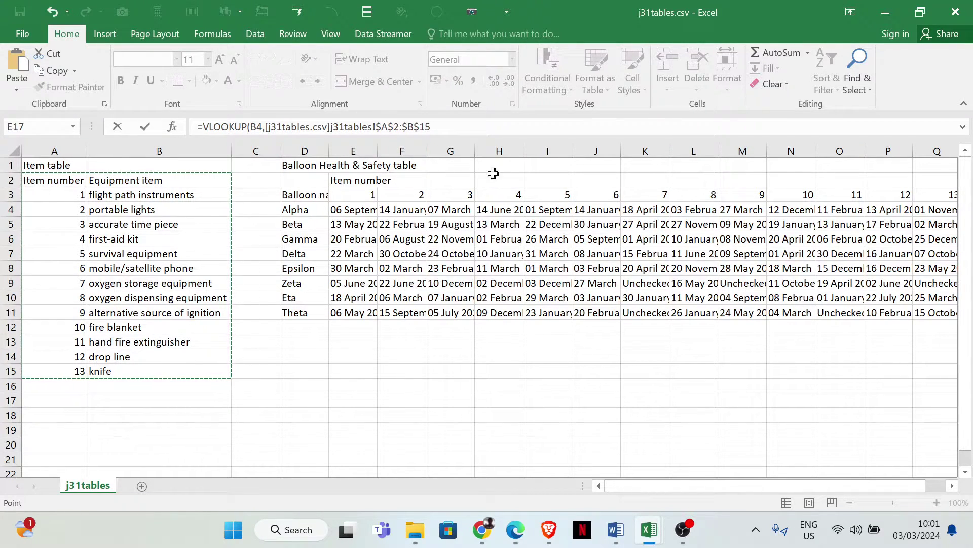
pyautogui.click(453, 129)
pyautogui.press('BackSpace')
pyautogui.press('BackSpace')
pyautogui.press('BackSpace')
pyautogui.press('BackSpace')
pyautogui.press('BackSpace')
pyautogui.press('BackSpace')
pyautogui.press('BackSpace')
pyautogui.press('BackSpace')
pyautogui.press('BackSpace')
pyautogui.press('BackSpace')
pyautogui.press('BackSpace')
pyautogui.press('BackSpace')
pyautogui.press('BackSpace')
pyautogui.press('BackSpace')
pyautogui.press('BackSpace')
pyautogui.press('BackSpace')
pyautogui.press('BackSpace')
pyautogui.press('BackSpace')
pyautogui.press('BackSpace')
pyautogui.press('BackSpace')
pyautogui.press('BackSpace')
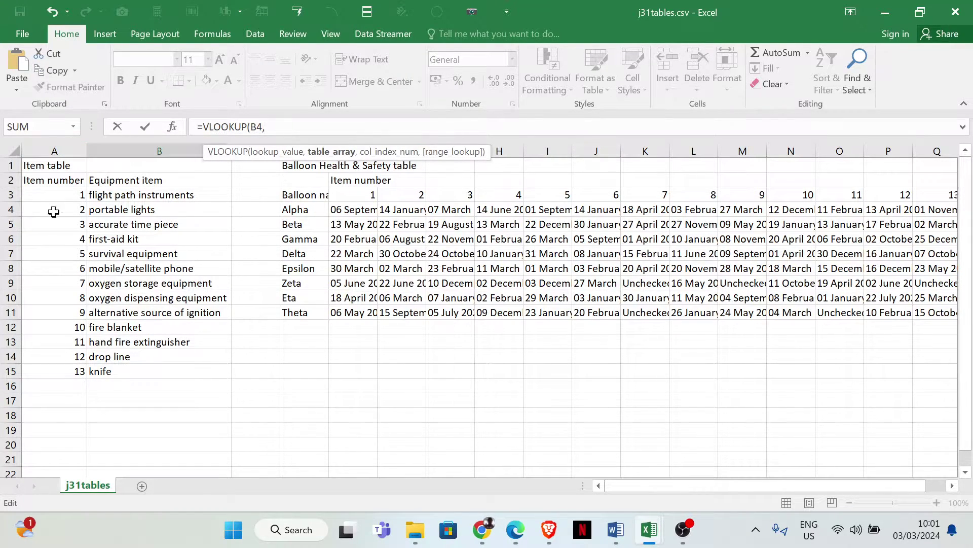
# Complete the VLOOKUP with table array A3:B15 of j31tables.csv, column index 2 and FALSE for an exact match, and fit column B's width.
pyautogui.moveTo(59, 192); pyautogui.dragTo(141, 366)
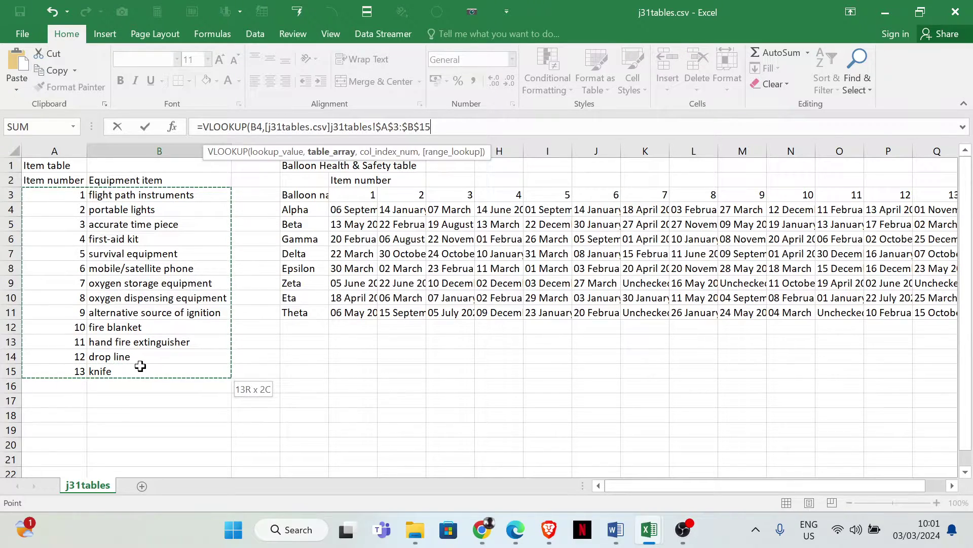
pyautogui.click(483, 126)
pyautogui.write(',2')
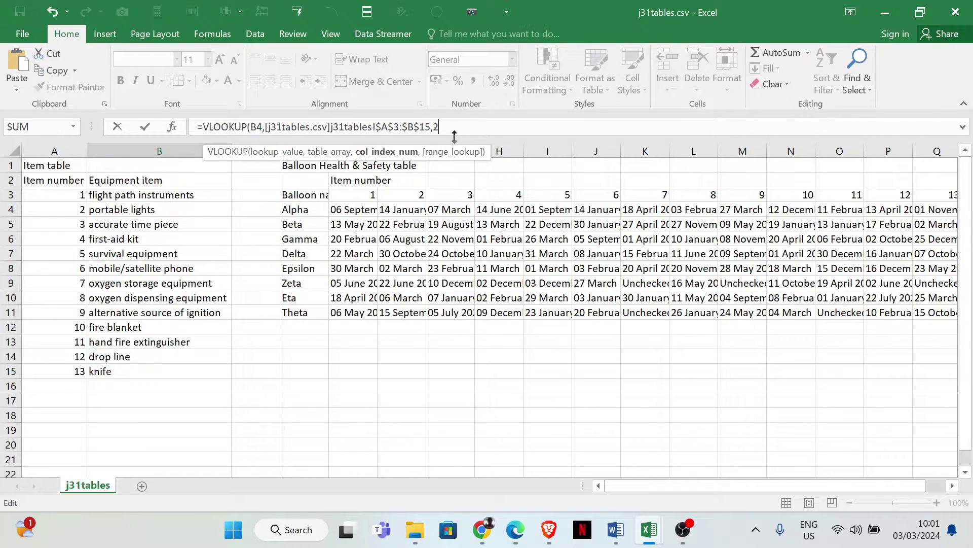
pyautogui.write(',')
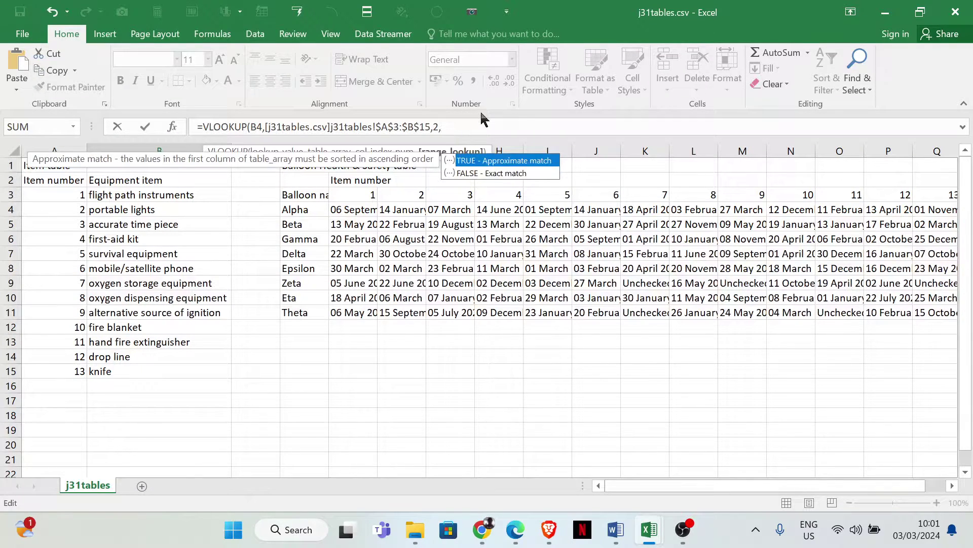
pyautogui.doubleClick(494, 174)
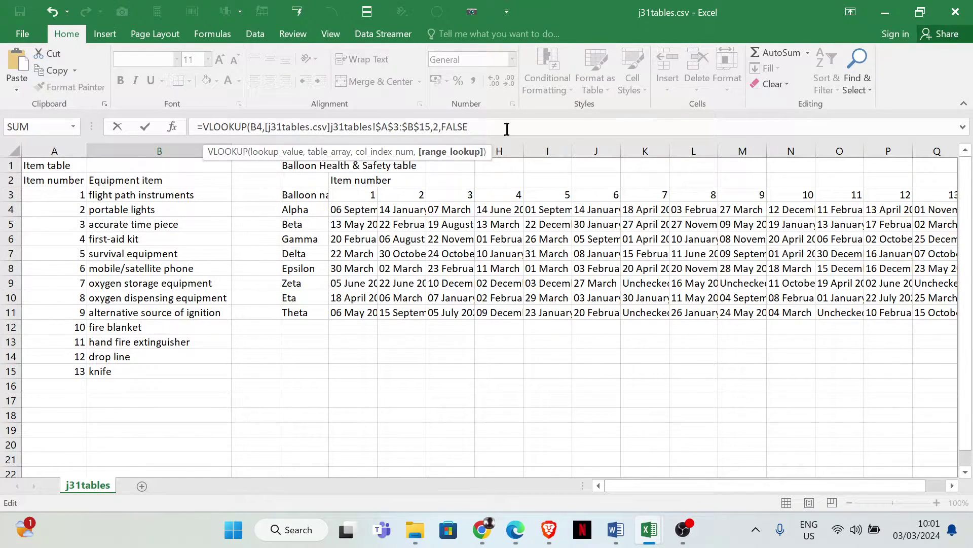
pyautogui.write(')')
pyautogui.press('Return')
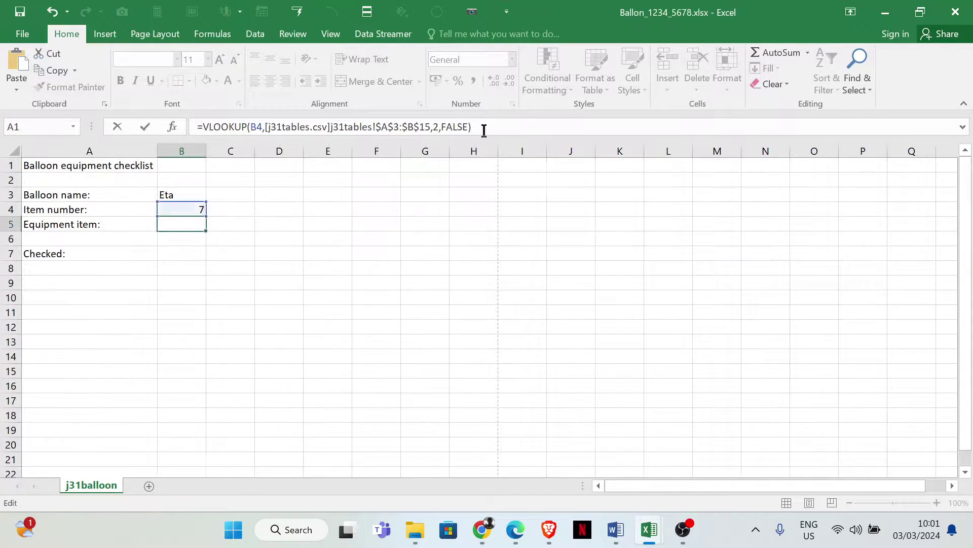
pyautogui.click(187, 227)
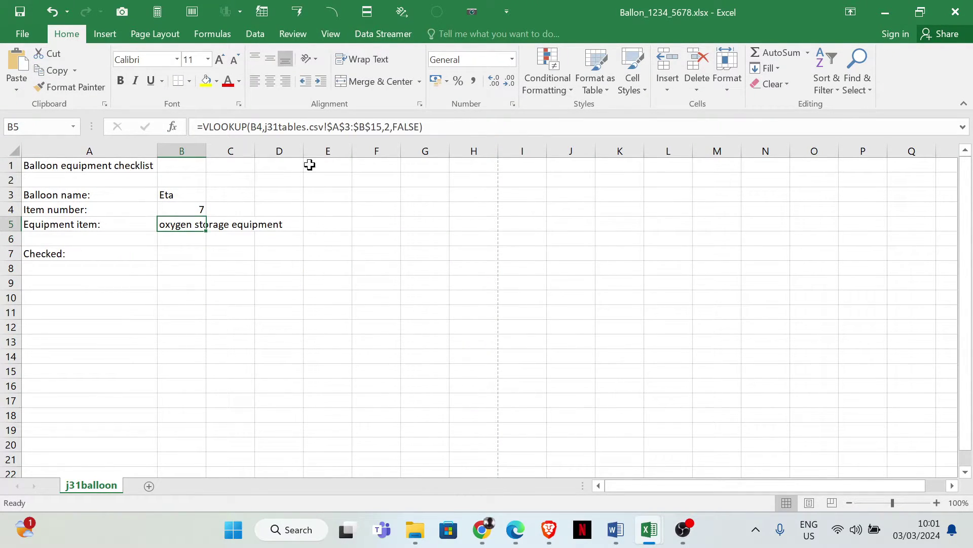
pyautogui.doubleClick(206, 151)
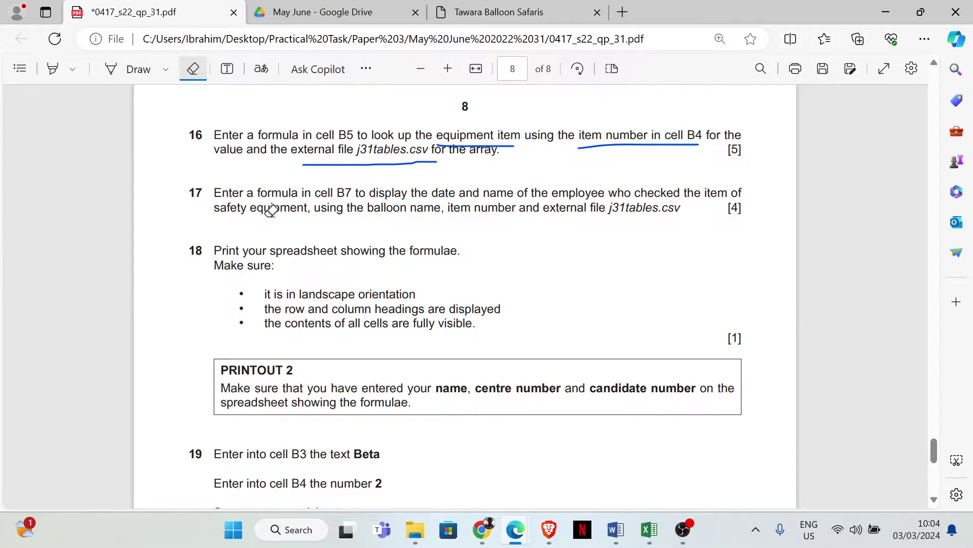
# In question 17 of the exam paper, underline "B7", "date and name of the employee" and "balloon name, item number" with the Draw tool.
pyautogui.click(52, 69)
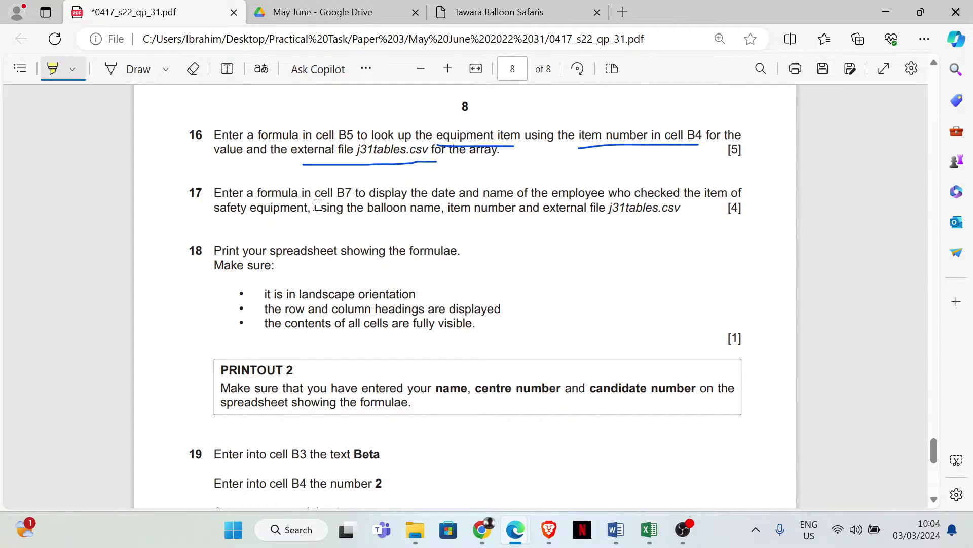
pyautogui.click(114, 70)
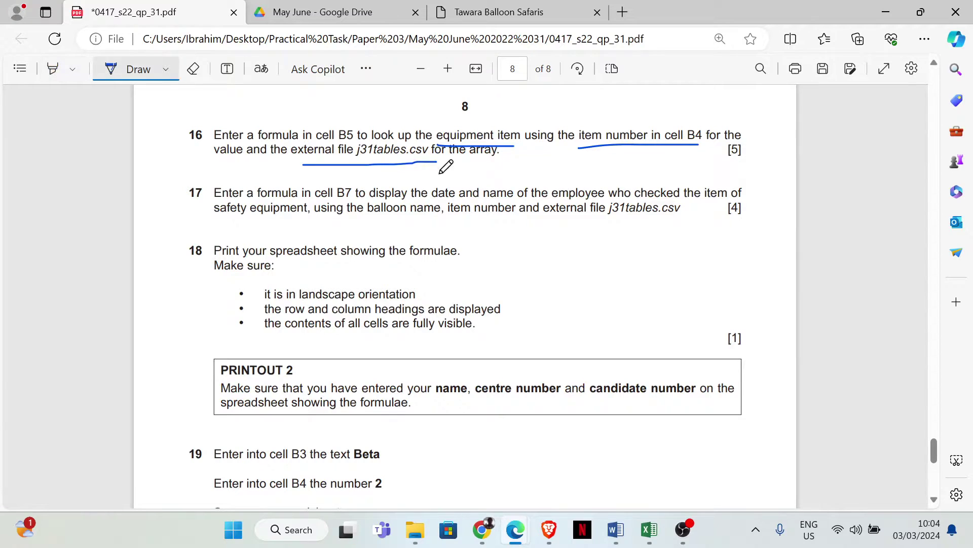
pyautogui.moveTo(336, 202); pyautogui.dragTo(352, 202)
pyautogui.moveTo(430, 202); pyautogui.dragTo(615, 203)
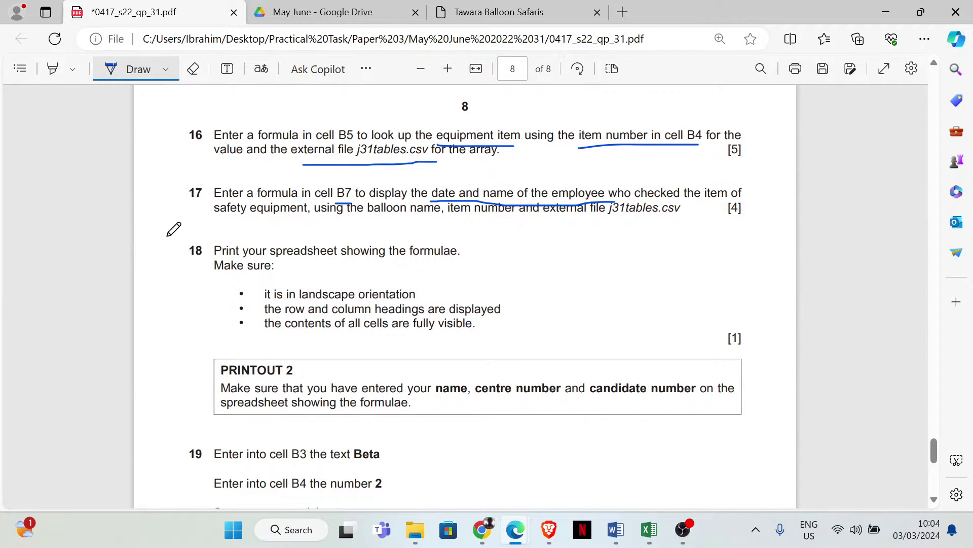
pyautogui.moveTo(381, 223); pyautogui.dragTo(509, 218)
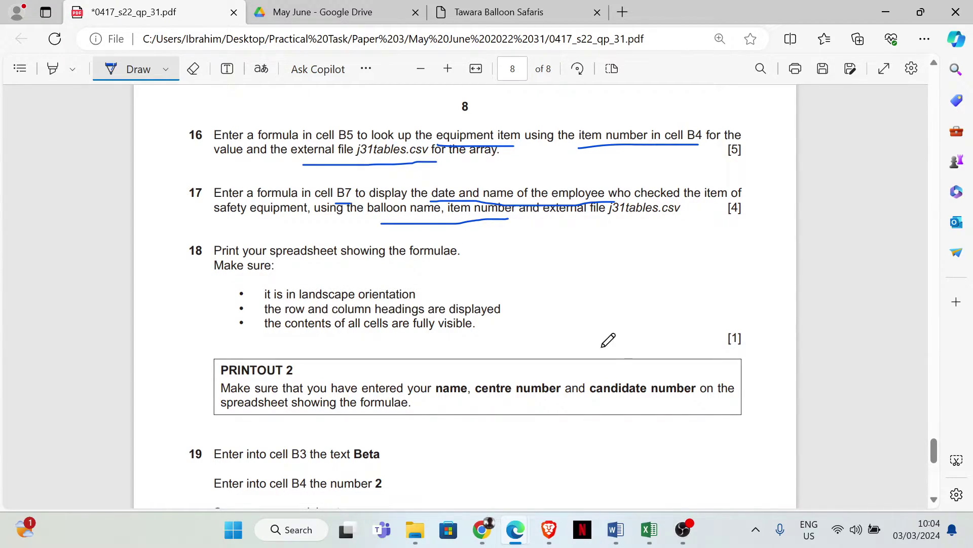
# Switch to j31tables.csv and examine the balloon names in D4:D11 of the Balloon Health & Safety table.
pyautogui.moveTo(649, 529)
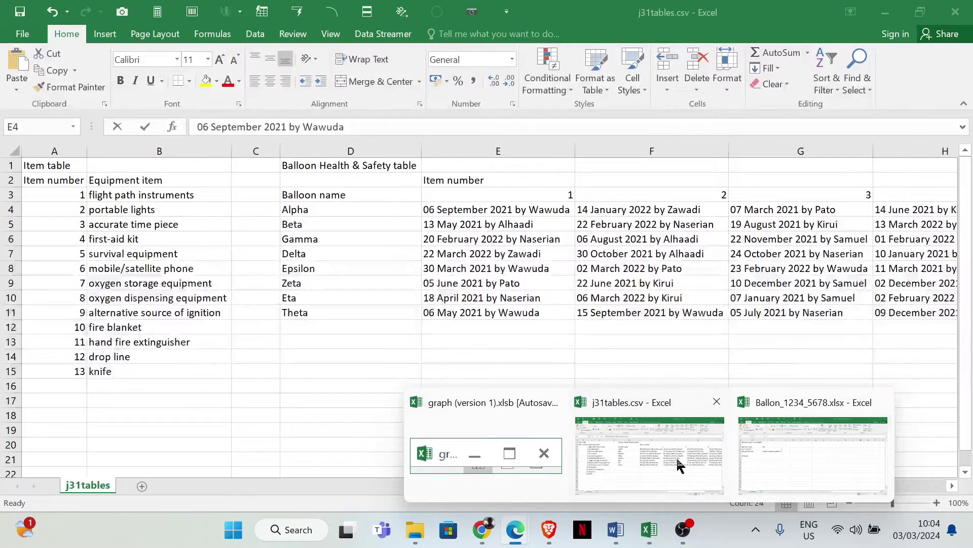
pyautogui.click(679, 465)
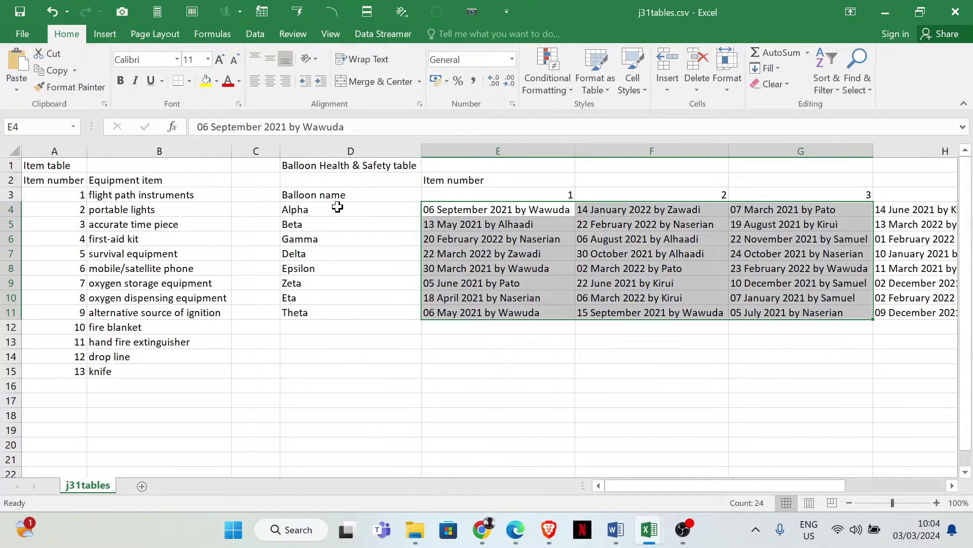
pyautogui.click(336, 208)
pyautogui.click(330, 355)
pyautogui.moveTo(339, 217); pyautogui.dragTo(389, 312)
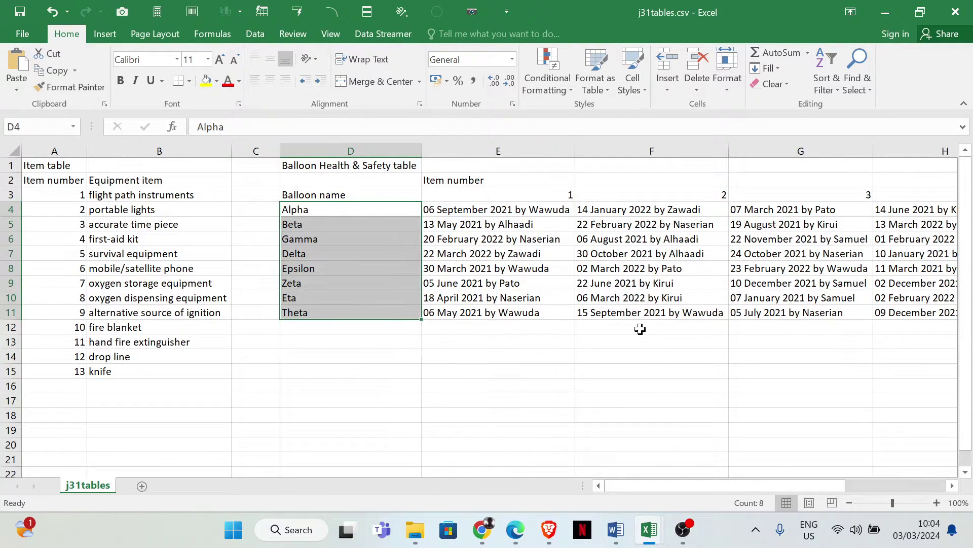
# Examine the check entries in E4:E11 of j31tables.csv and the balloon name and item number in B3 and B4 of Ballon_1234_5678.xlsx.
pyautogui.click(529, 367)
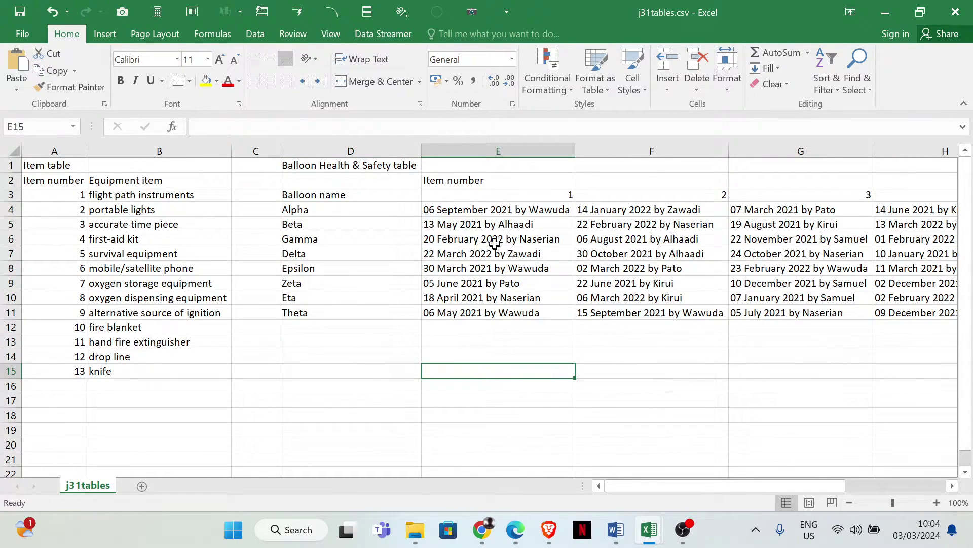
pyautogui.click(466, 207)
pyautogui.click(543, 366)
pyautogui.moveTo(483, 211); pyautogui.dragTo(281, 327)
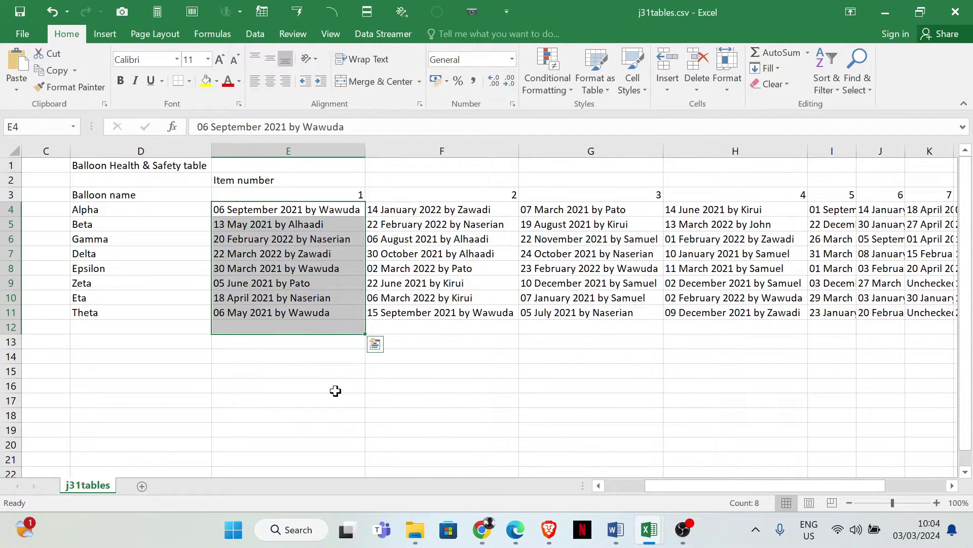
pyautogui.click(336, 391)
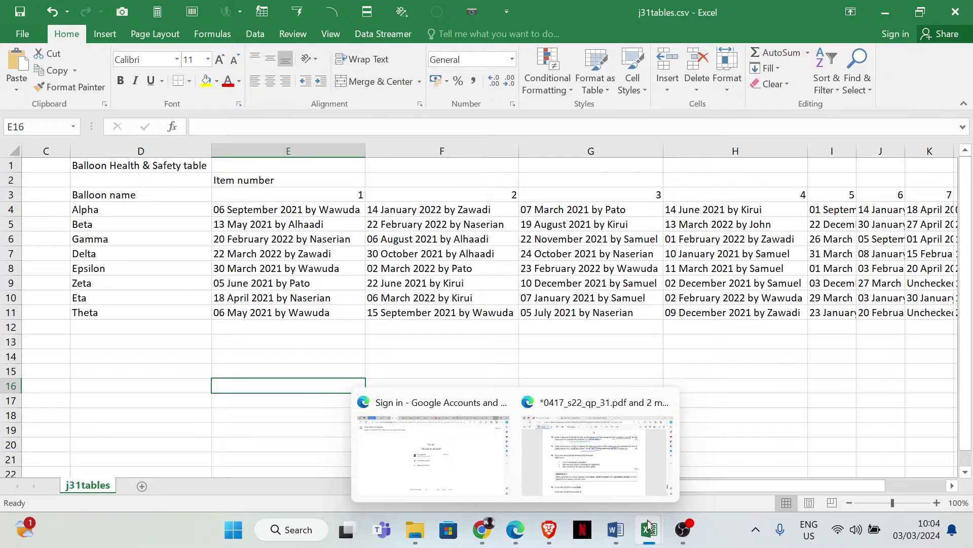
pyautogui.moveTo(650, 529)
pyautogui.moveTo(772, 463)
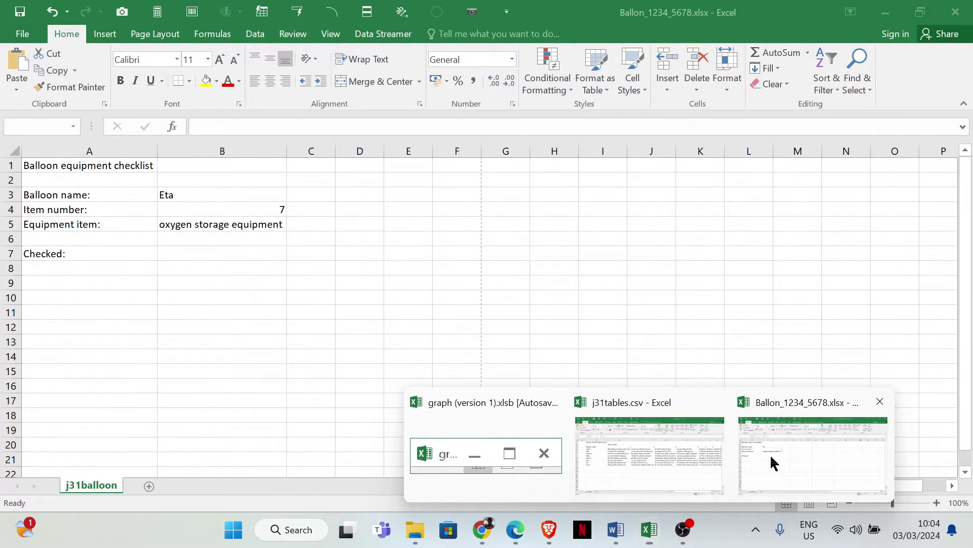
pyautogui.click(772, 462)
pyautogui.click(224, 193)
pyautogui.click(206, 213)
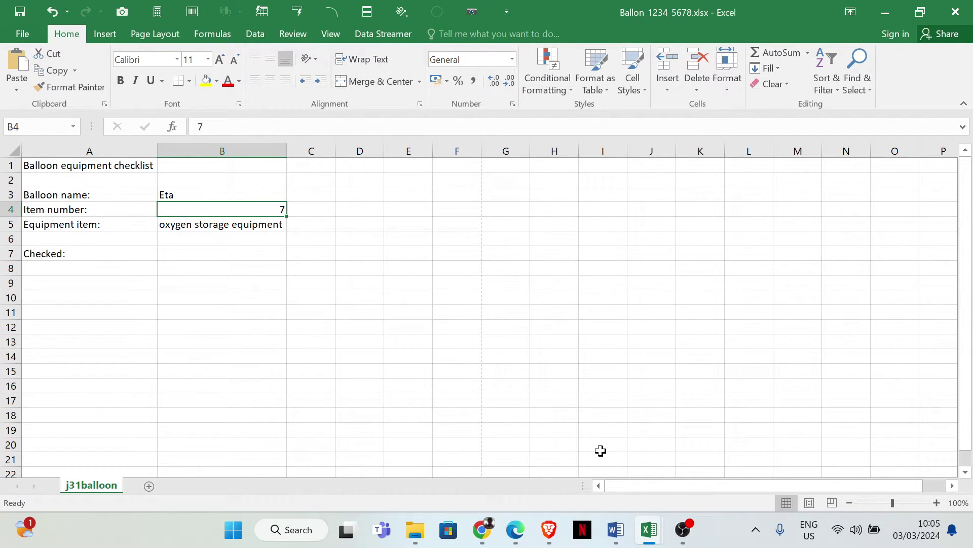
# In j31tables.csv, review the item numbers in row 3 of the Balloon Health & Safety table and fit column K's width to its contents.
pyautogui.moveTo(650, 530)
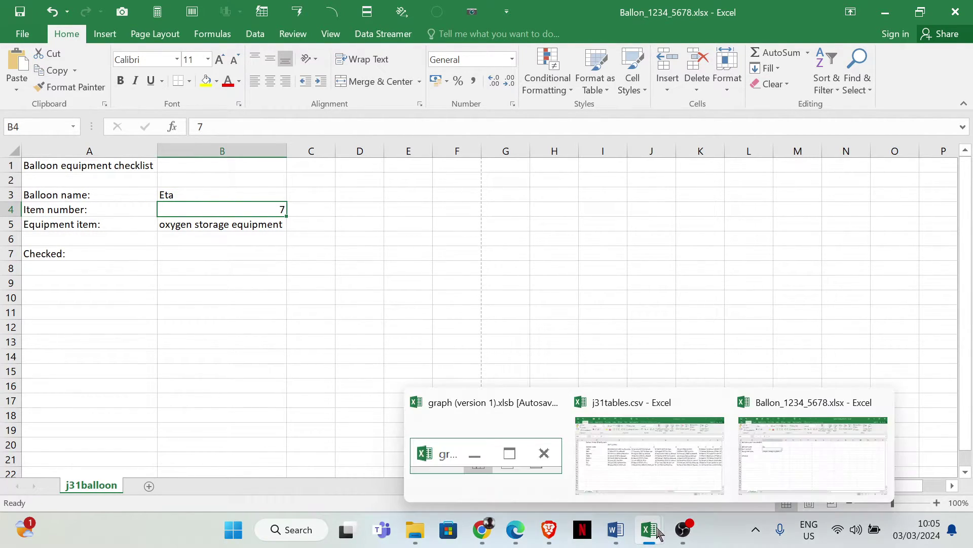
pyautogui.click(675, 469)
pyautogui.moveTo(327, 198); pyautogui.dragTo(950, 195)
pyautogui.click(860, 240)
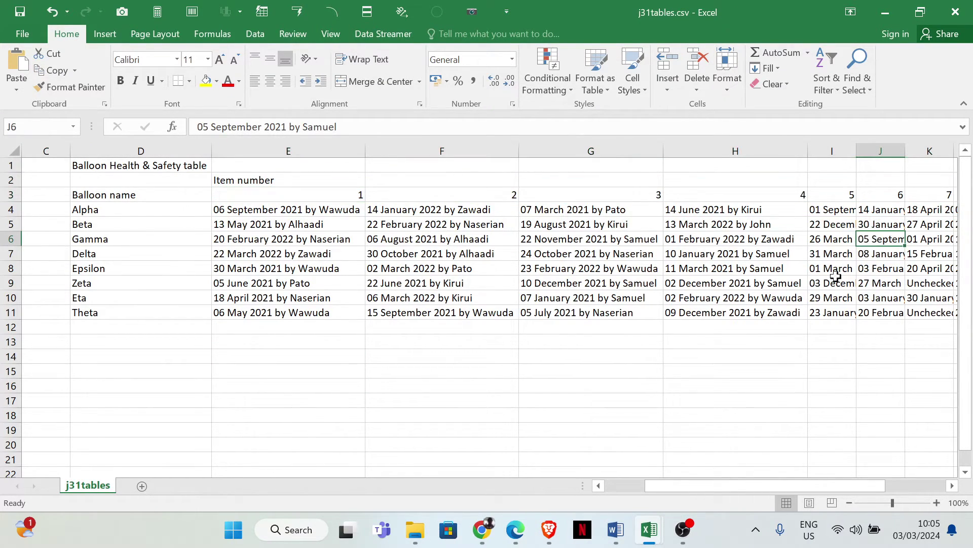
pyautogui.moveTo(737, 486); pyautogui.dragTo(794, 486)
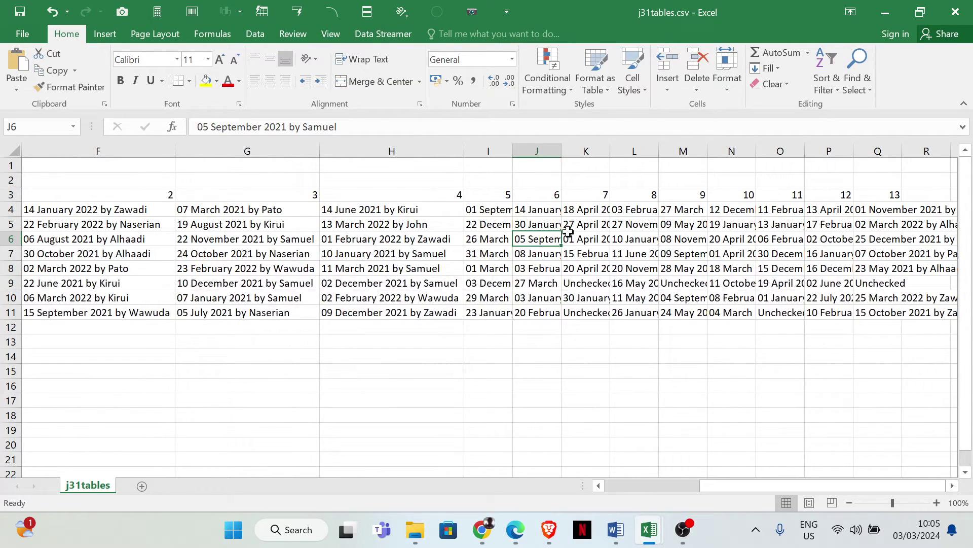
pyautogui.doubleClick(611, 153)
pyautogui.click(606, 152)
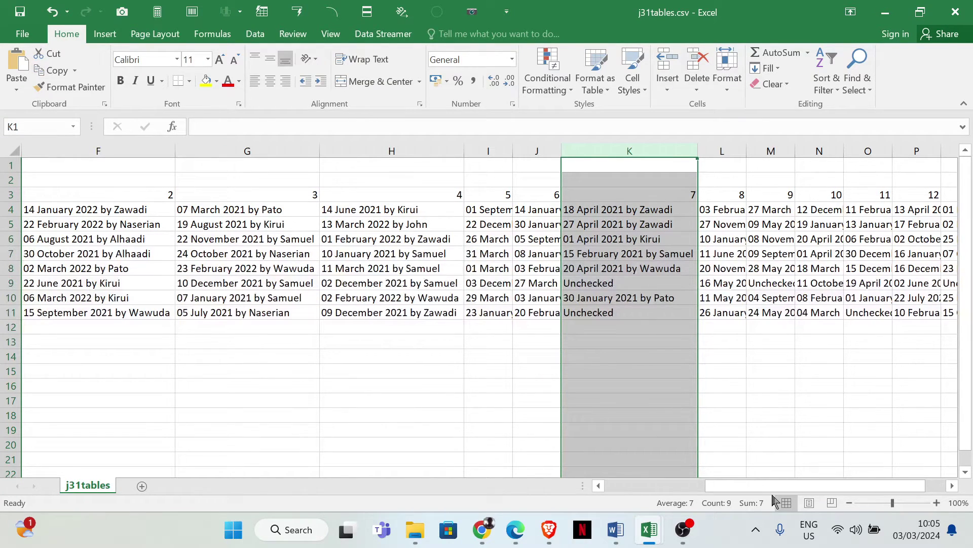
pyautogui.moveTo(755, 485); pyautogui.dragTo(655, 486)
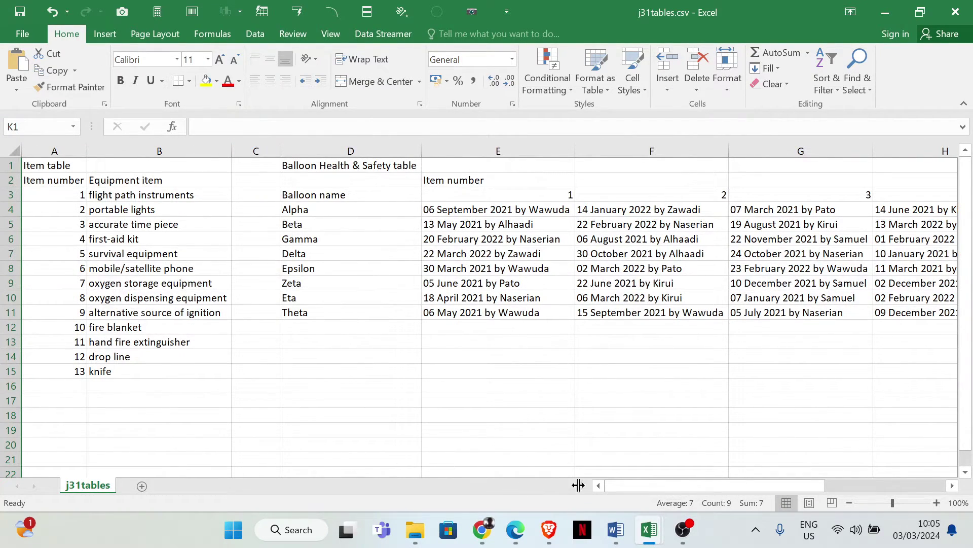
# Start a VLOOKUP formula in cell B7 of Ballon_1234_5678.xlsx with B3, the balloon name, as the lookup value.
pyautogui.moveTo(516, 530)
pyautogui.moveTo(565, 483)
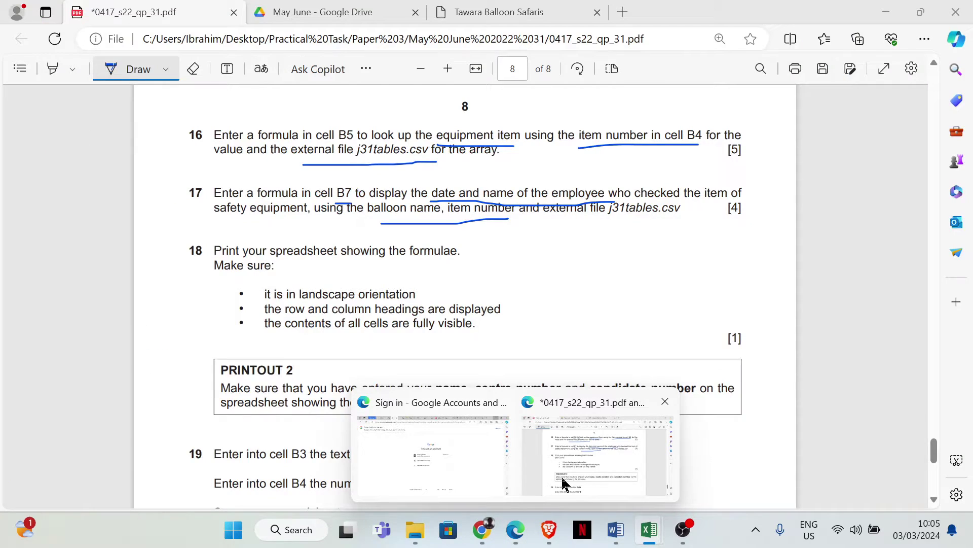
pyautogui.moveTo(649, 529)
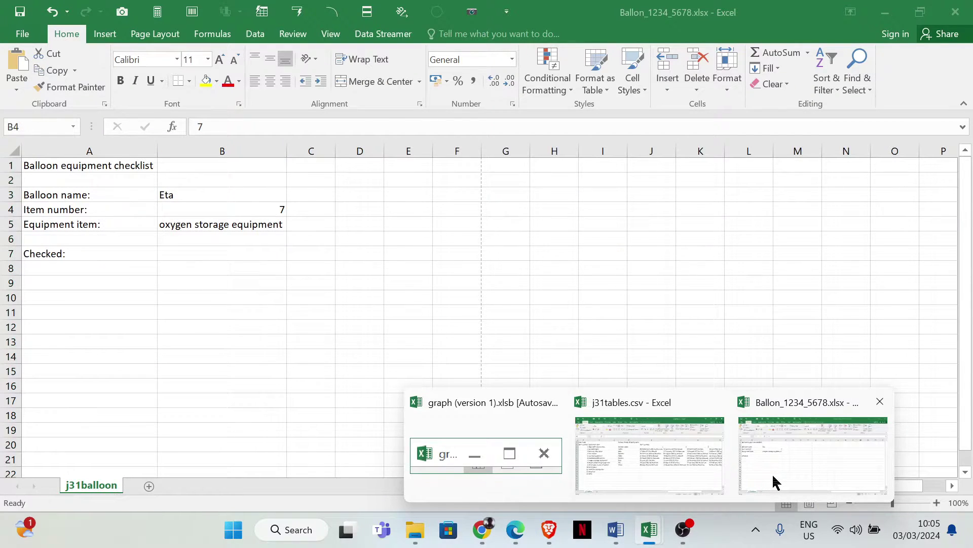
pyautogui.click(774, 481)
pyautogui.click(196, 255)
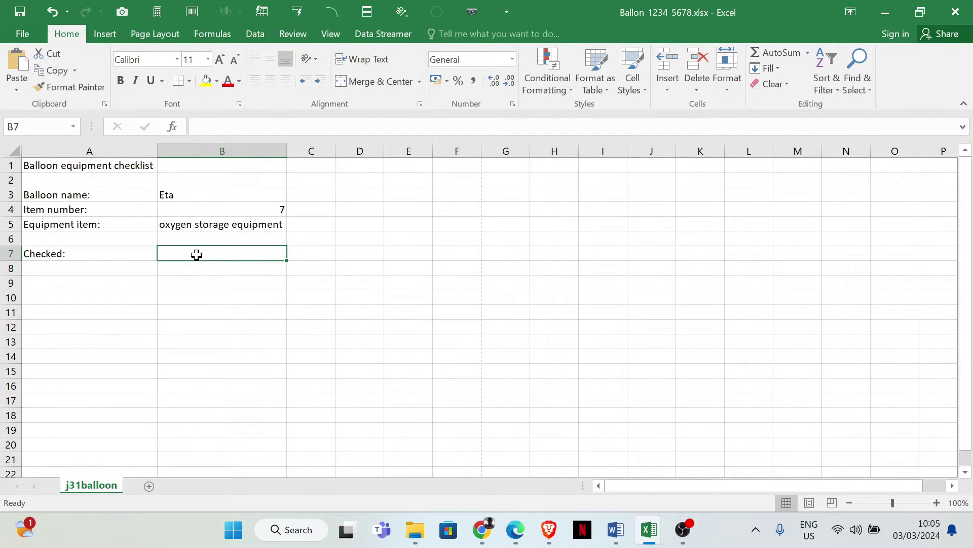
pyautogui.write('=vlo')
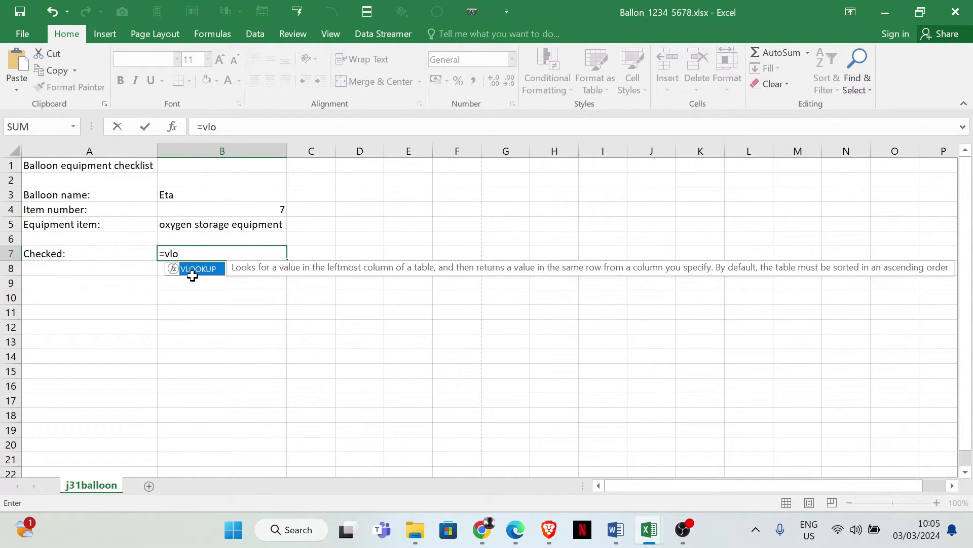
pyautogui.doubleClick(202, 270)
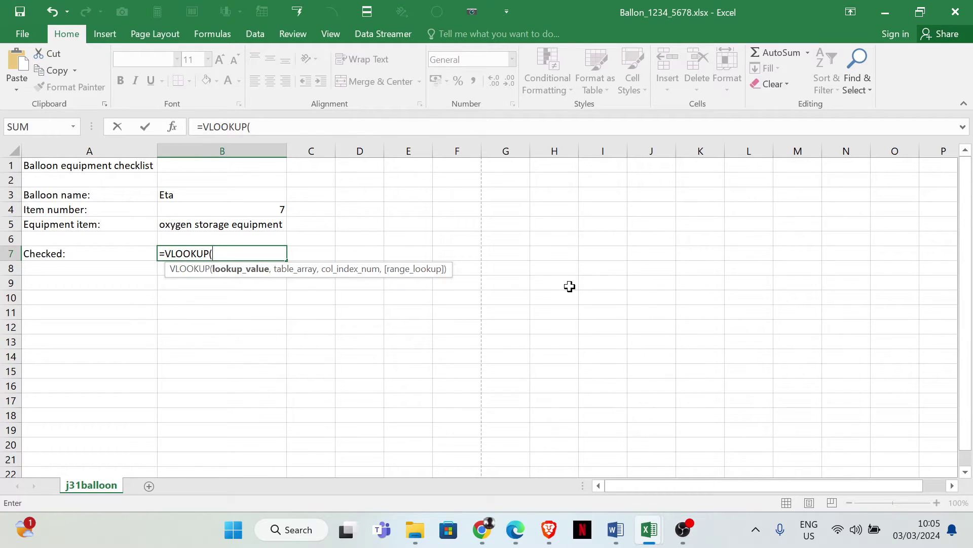
pyautogui.moveTo(515, 509)
pyautogui.moveTo(568, 464)
pyautogui.click(198, 195)
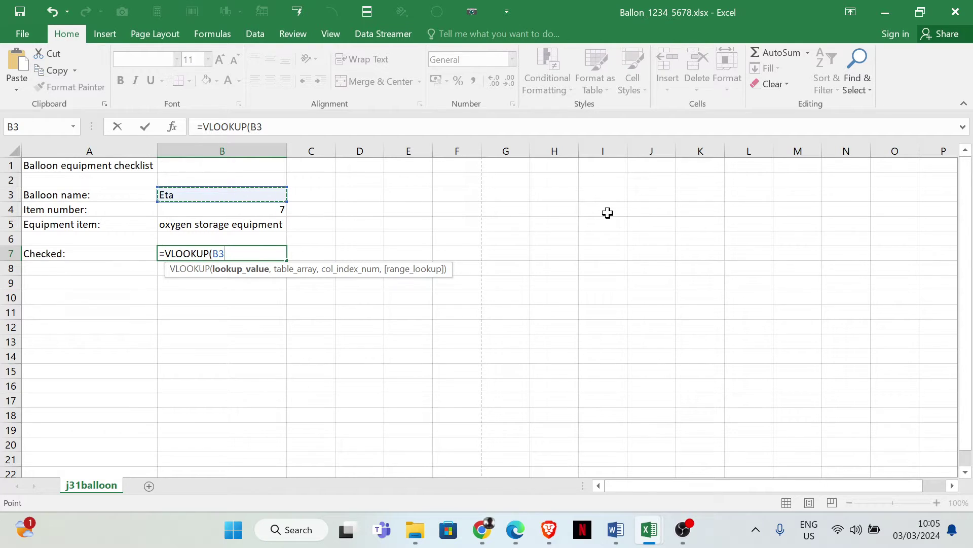
pyautogui.write(',')
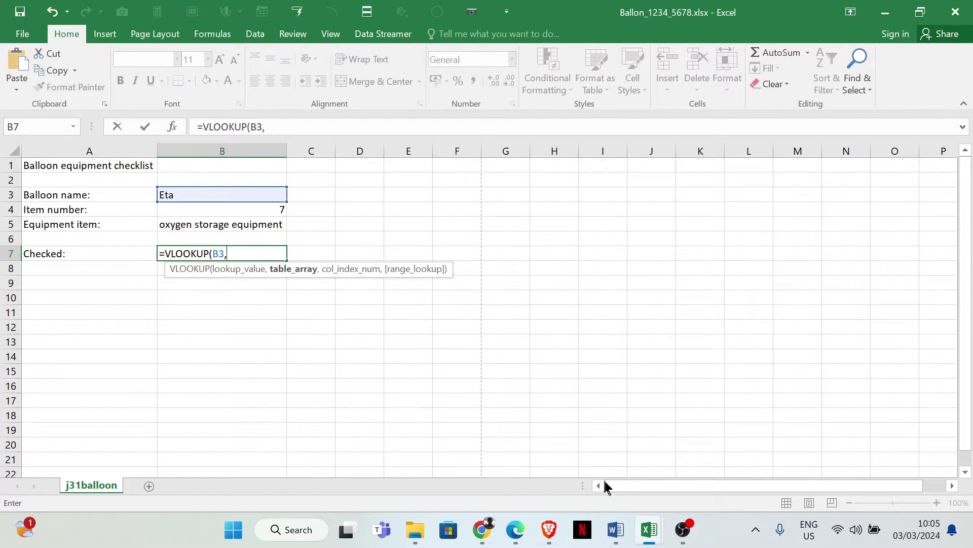
# Set the VLOOKUP's table array to D4:Q11 of j31tables.csv.
pyautogui.moveTo(658, 537)
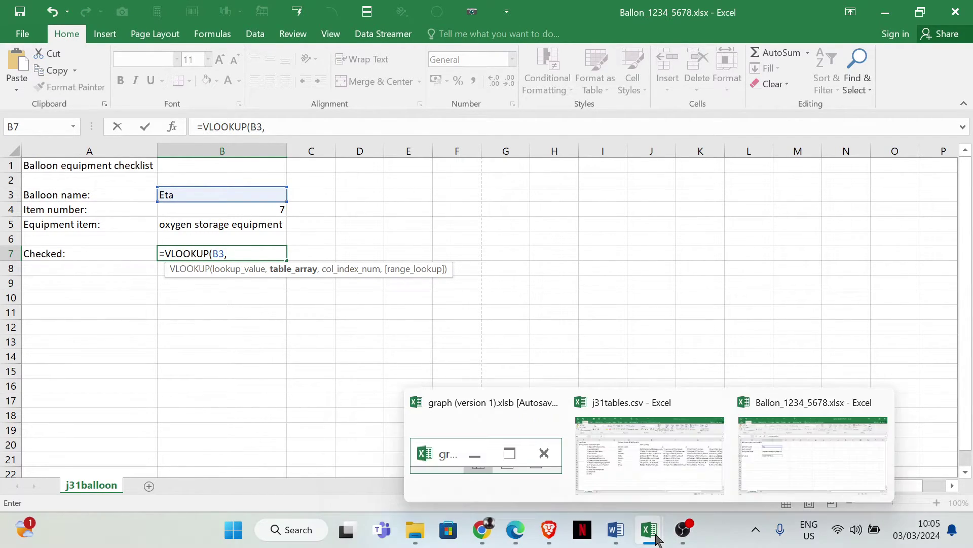
pyautogui.click(668, 497)
pyautogui.moveTo(283, 207); pyautogui.dragTo(815, 310)
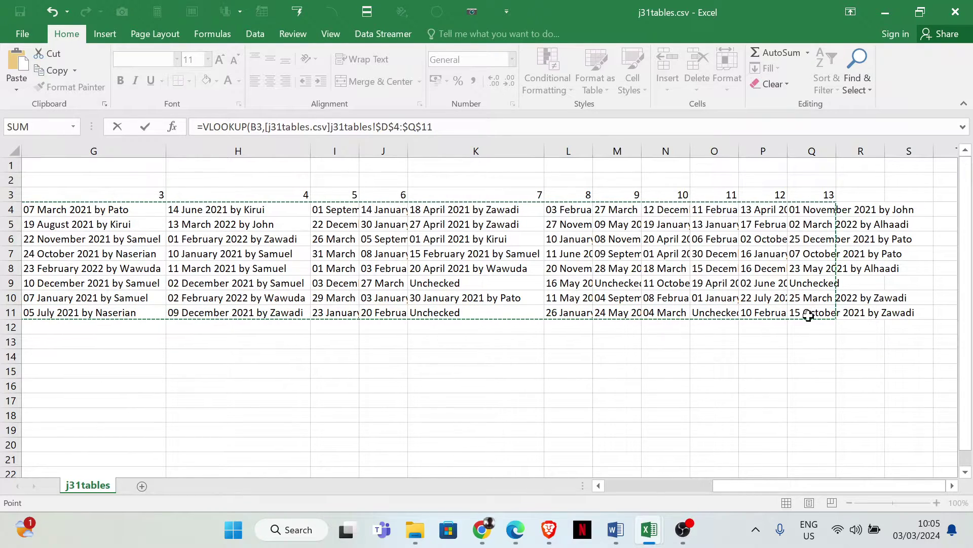
pyautogui.click(450, 126)
pyautogui.write(',')
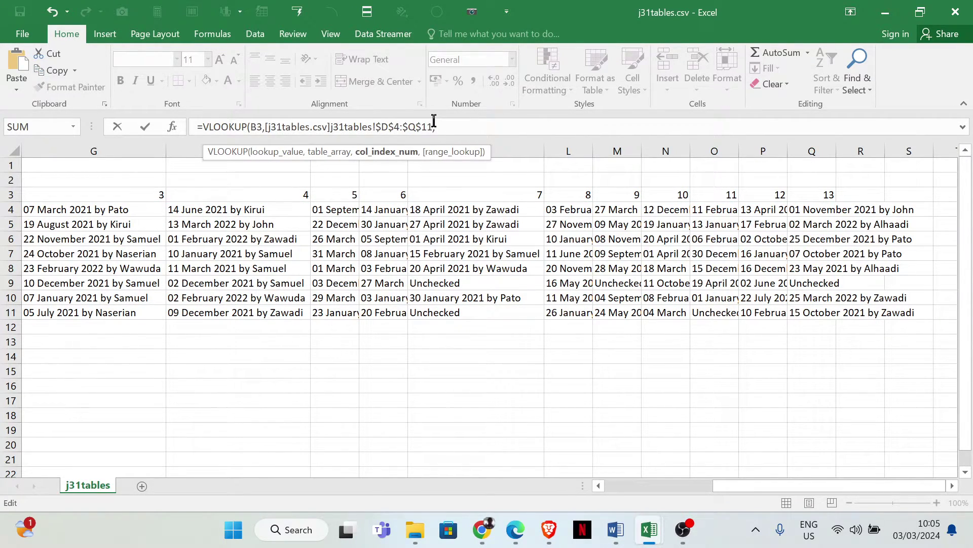
# Complete the B7 VLOOKUP in Ballon_1234_5678.xlsx with B4 as the column index and FALSE for an exact match.
pyautogui.moveTo(750, 486); pyautogui.dragTo(562, 473)
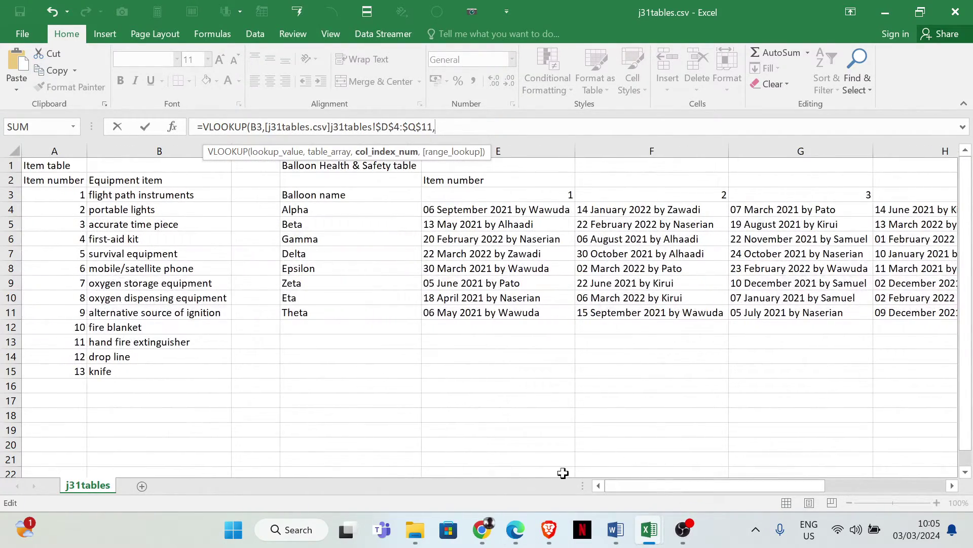
pyautogui.moveTo(515, 529)
pyautogui.moveTo(581, 471)
pyautogui.moveTo(660, 530)
pyautogui.moveTo(766, 469)
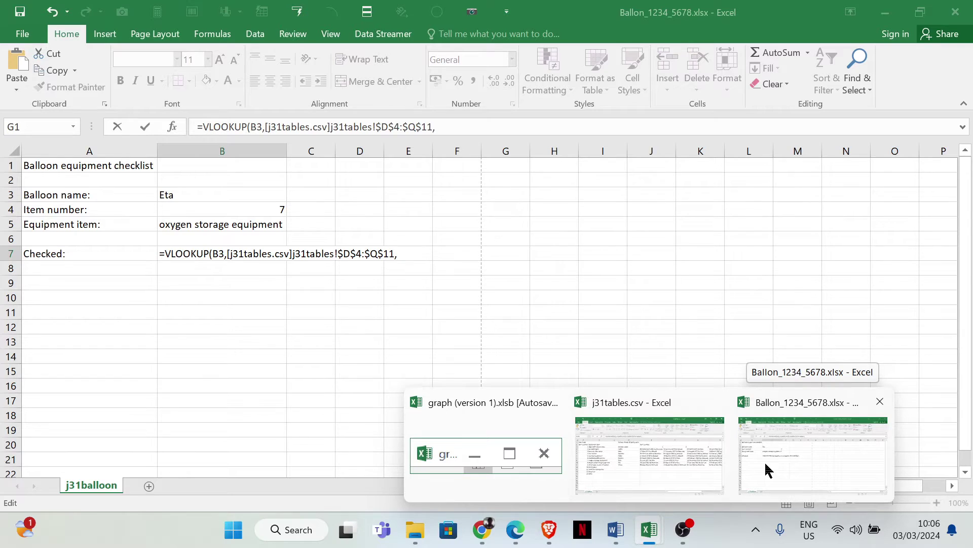
pyautogui.click(766, 469)
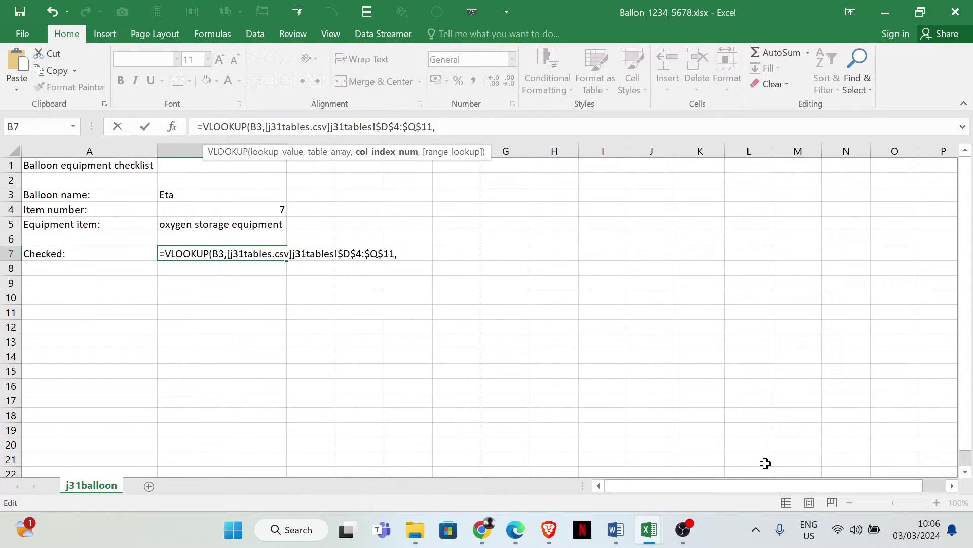
pyautogui.click(222, 209)
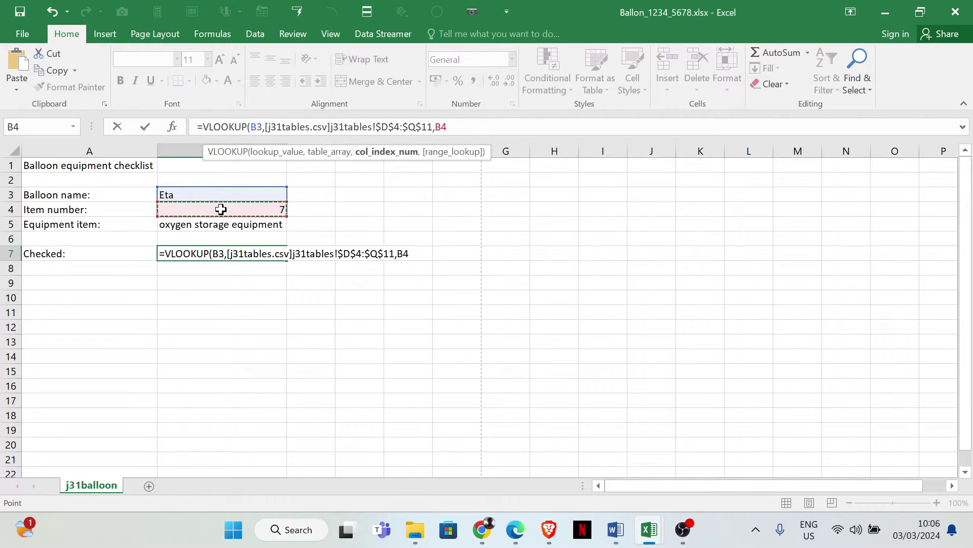
pyautogui.write(',')
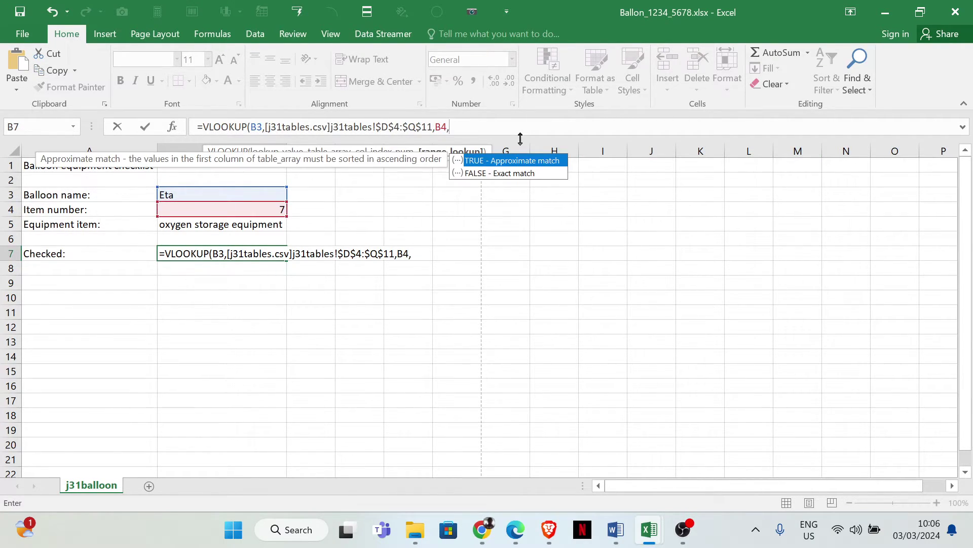
pyautogui.doubleClick(489, 174)
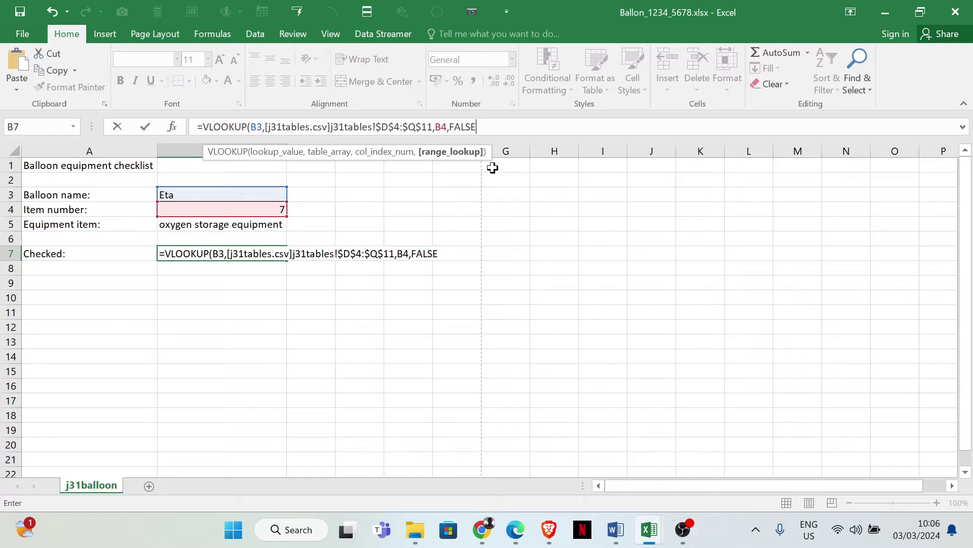
pyautogui.write(')')
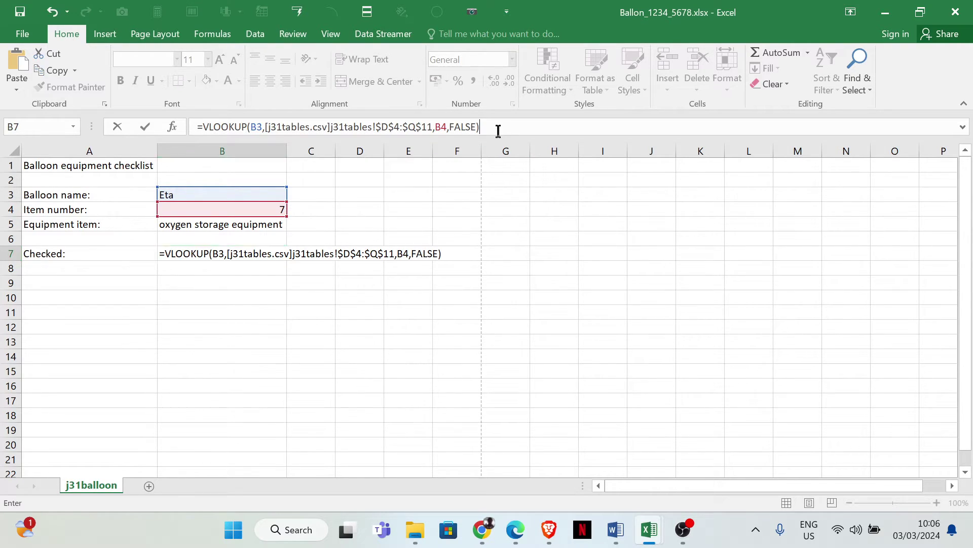
pyautogui.press('Return')
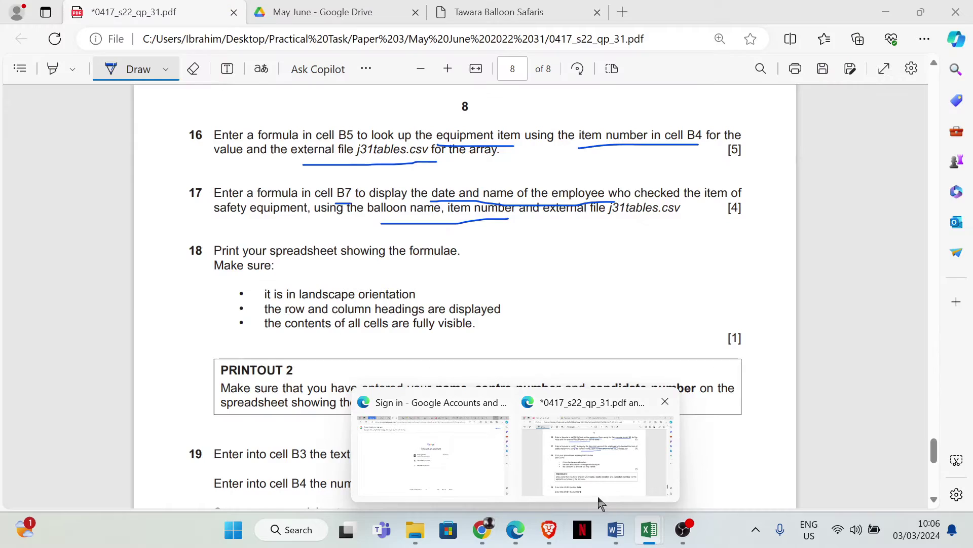
# Check B7's result against the Eta row in j31tables.csv for item numbers 6 and 7, fitting column J's width to its contents.
pyautogui.moveTo(657, 542)
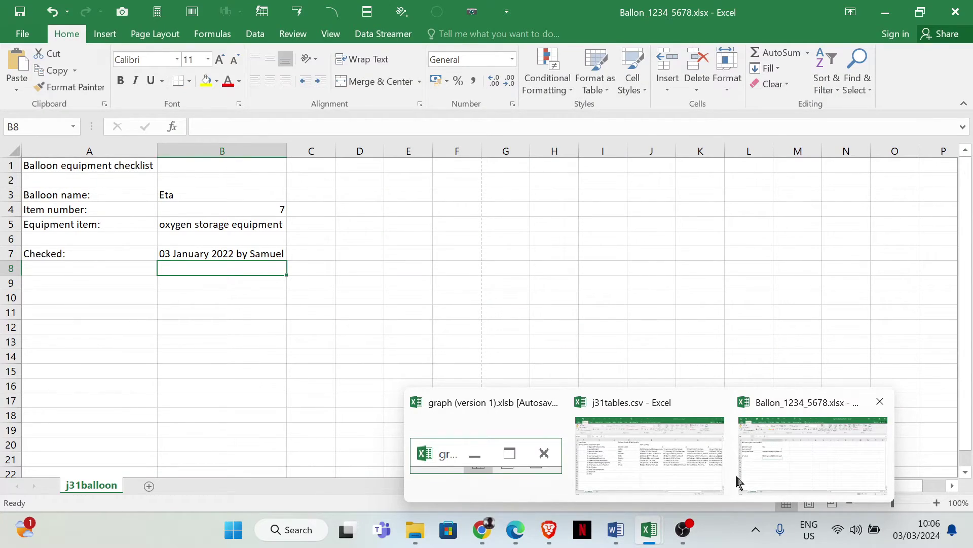
pyautogui.click(699, 467)
pyautogui.moveTo(674, 485); pyautogui.dragTo(614, 485)
pyautogui.moveTo(324, 295); pyautogui.dragTo(636, 304)
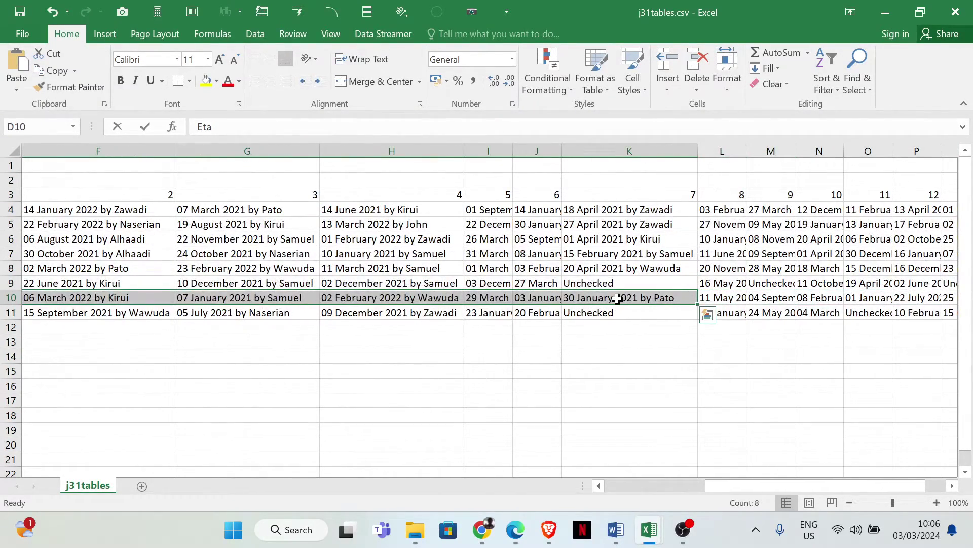
pyautogui.click(617, 299)
pyautogui.click(554, 151)
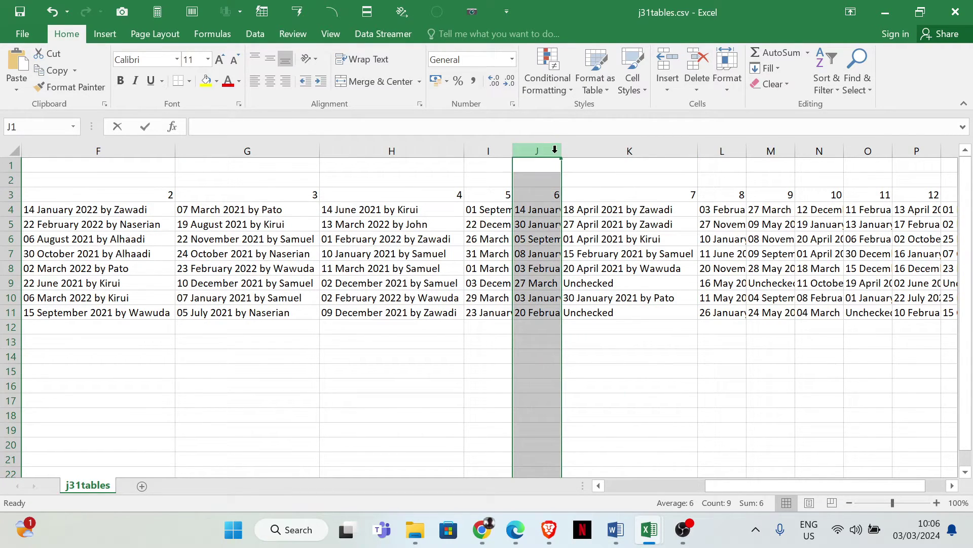
pyautogui.doubleClick(562, 150)
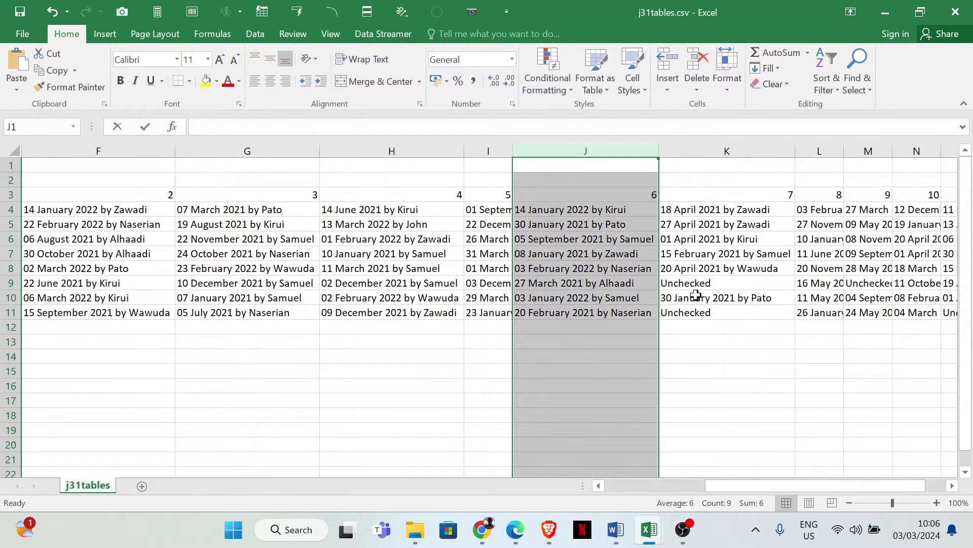
pyautogui.click(621, 301)
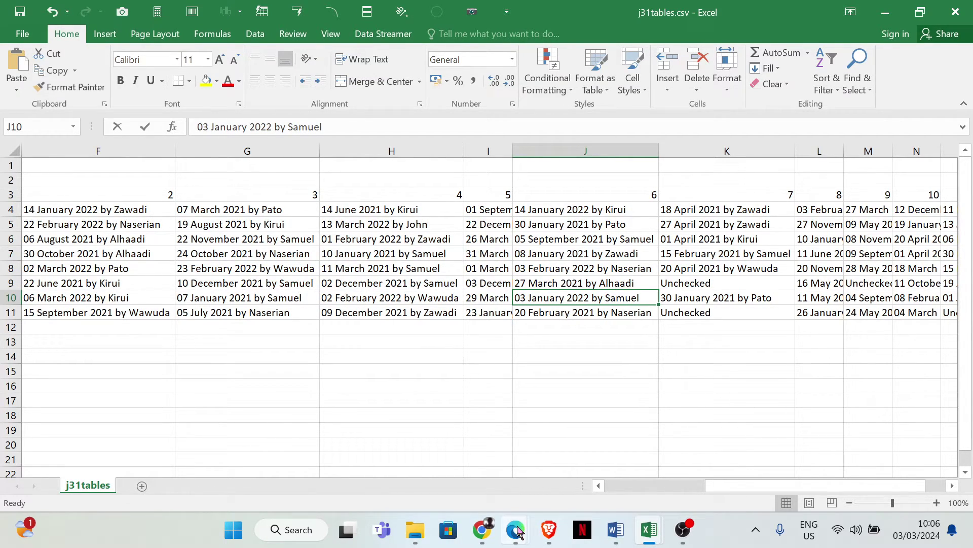
pyautogui.moveTo(519, 530)
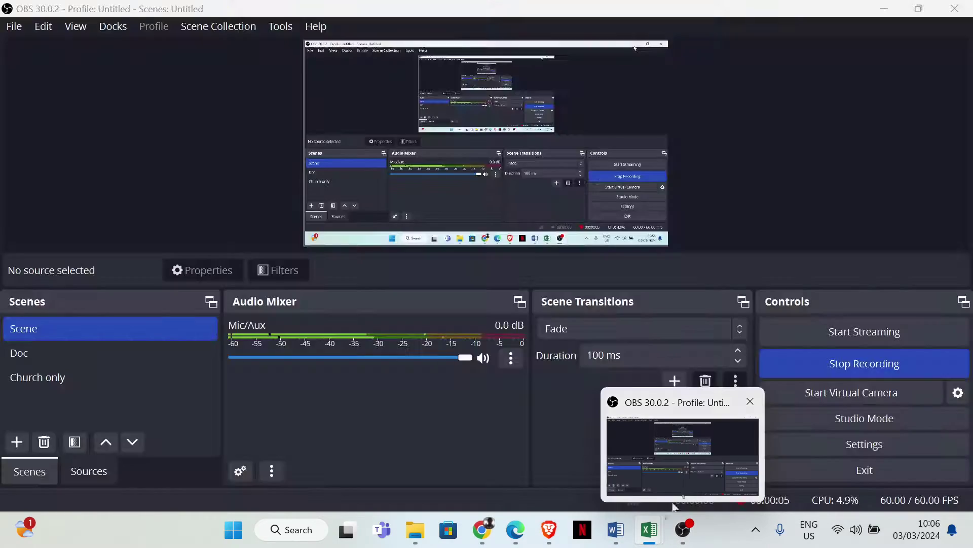
pyautogui.moveTo(653, 538)
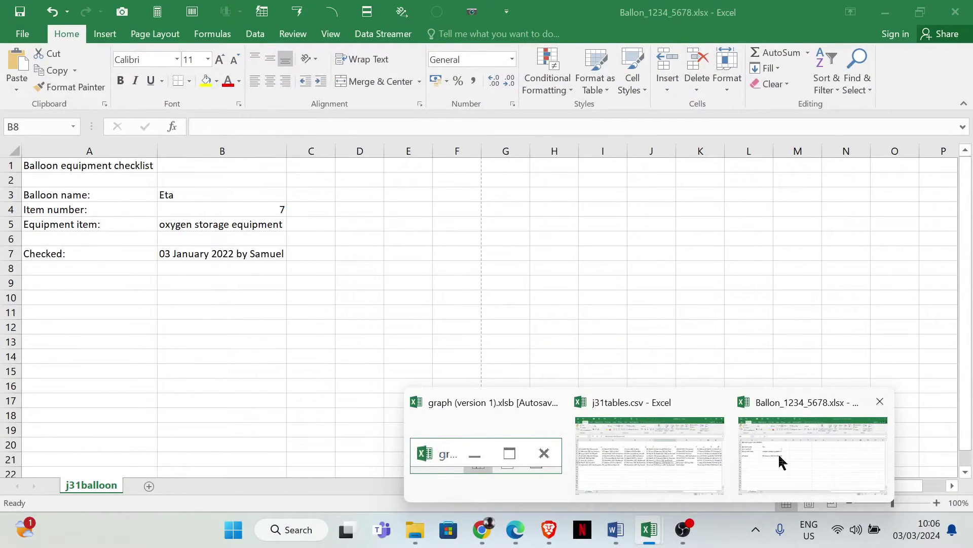
# Compare item number B4 in Ballon_1234_5678.xlsx with the Balloon Health & Safety table in j31tables.csv, counting columns from the balloon names to item 7.
pyautogui.click(780, 459)
pyautogui.click(266, 211)
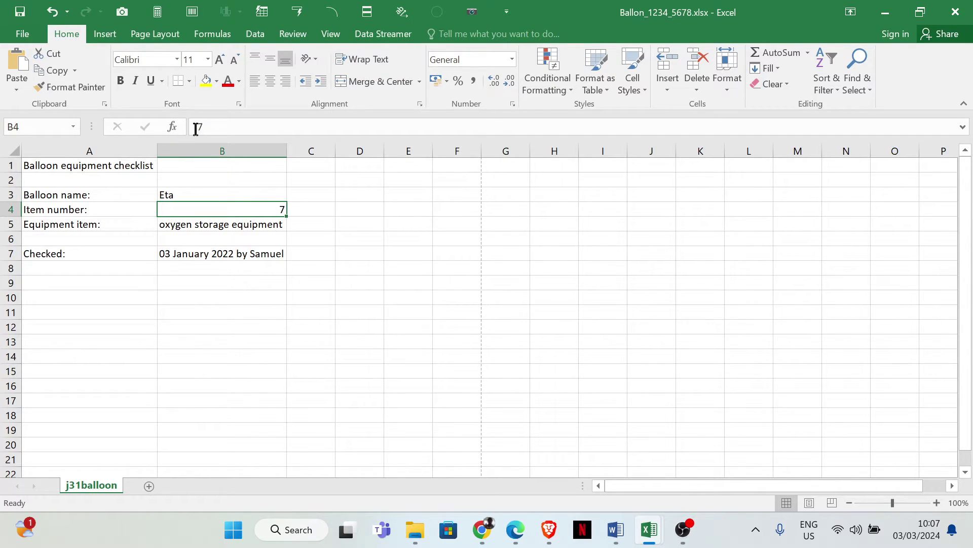
pyautogui.moveTo(650, 535)
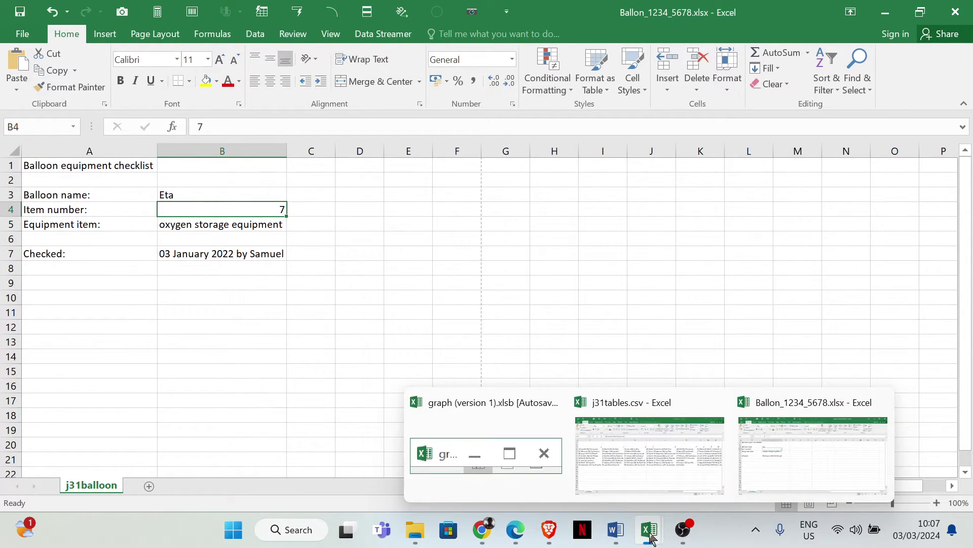
pyautogui.click(676, 475)
pyautogui.moveTo(737, 480); pyautogui.dragTo(629, 487)
pyautogui.moveTo(330, 213); pyautogui.dragTo(336, 299)
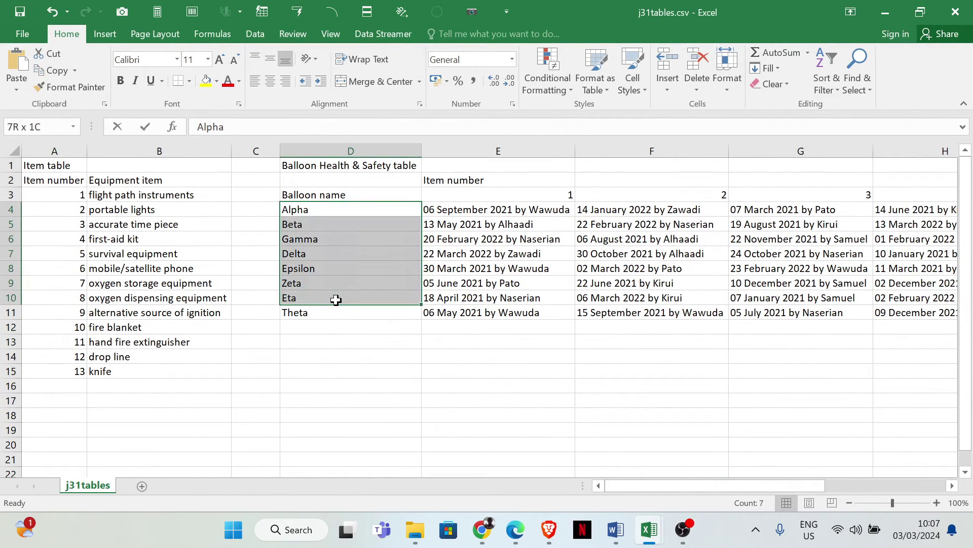
pyautogui.click(454, 216)
pyautogui.click(723, 213)
pyautogui.click(774, 211)
pyautogui.press('Right')
pyautogui.press('Right')
pyautogui.press('Right')
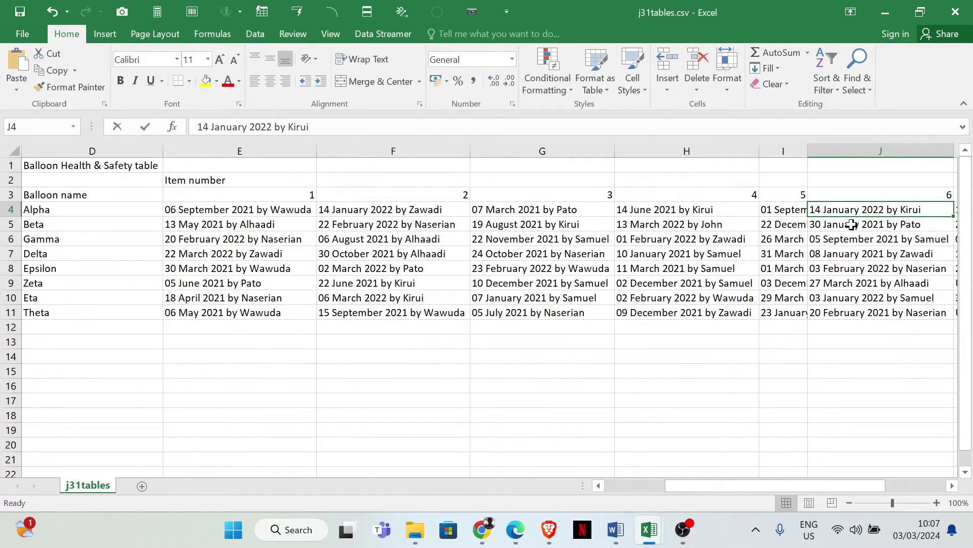
pyautogui.press('Right')
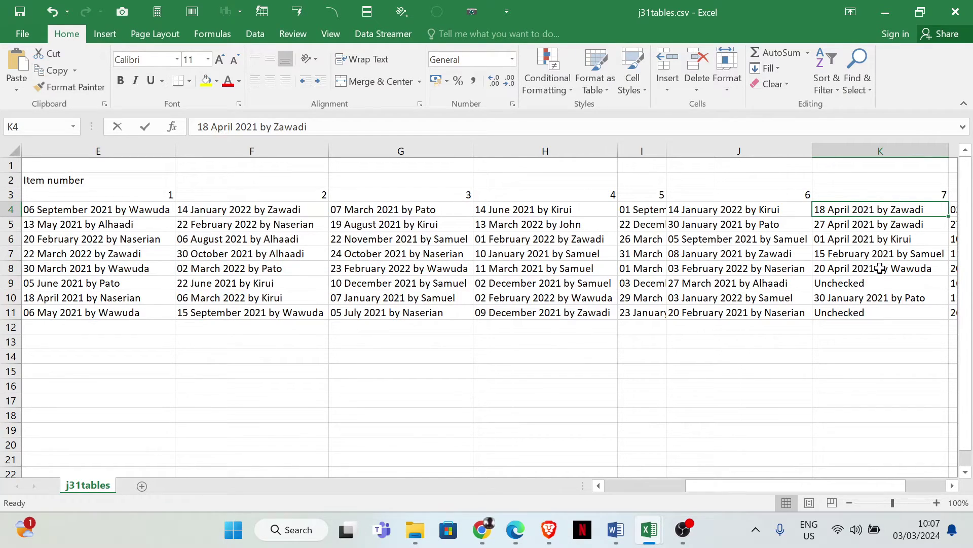
# Correct the B7 VLOOKUP in Ballon_1234_5678.xlsx by changing its column index to B4+1.
pyautogui.moveTo(526, 529)
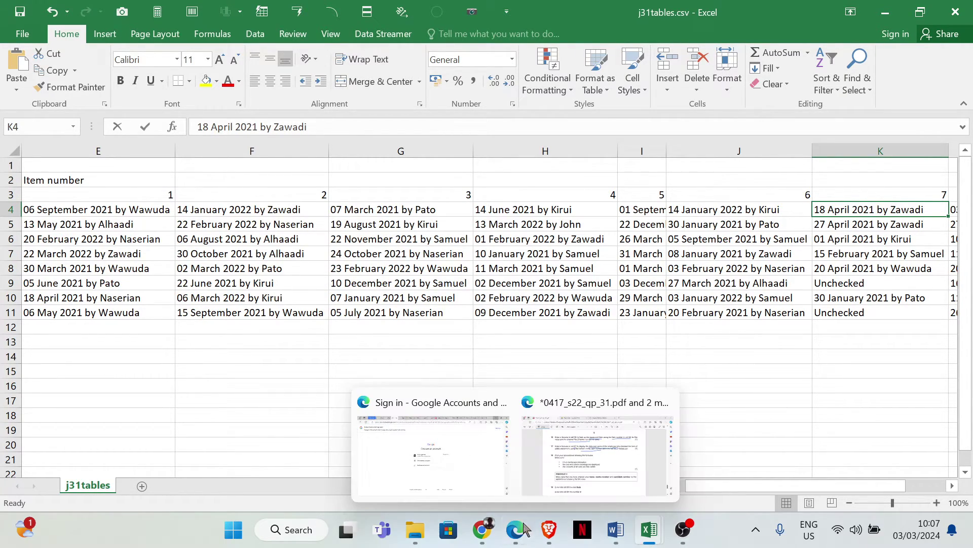
pyautogui.moveTo(644, 541)
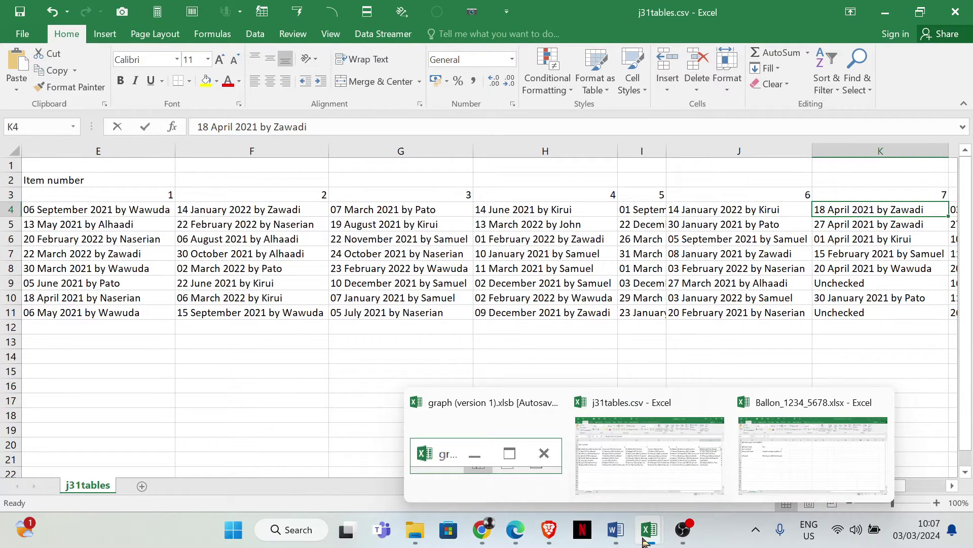
pyautogui.click(804, 457)
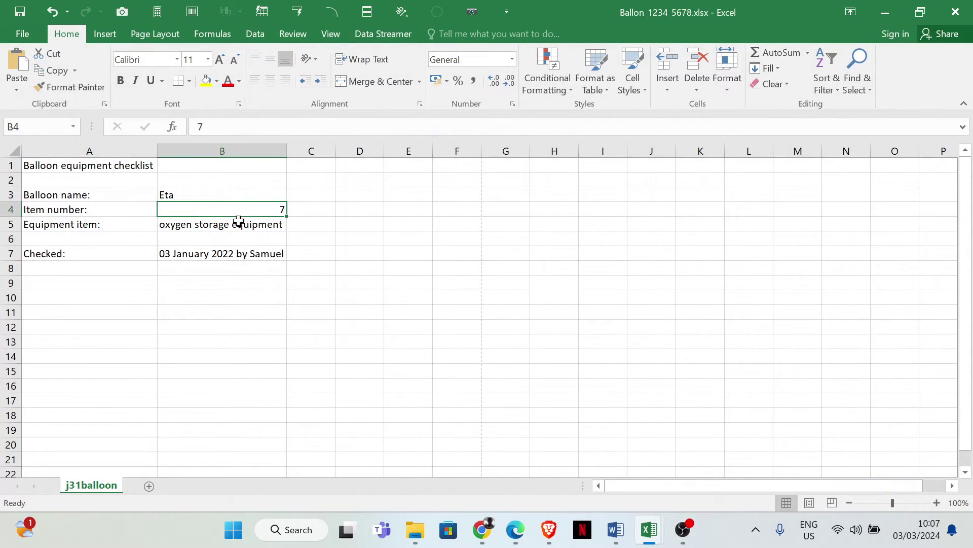
pyautogui.click(221, 232)
pyautogui.click(216, 253)
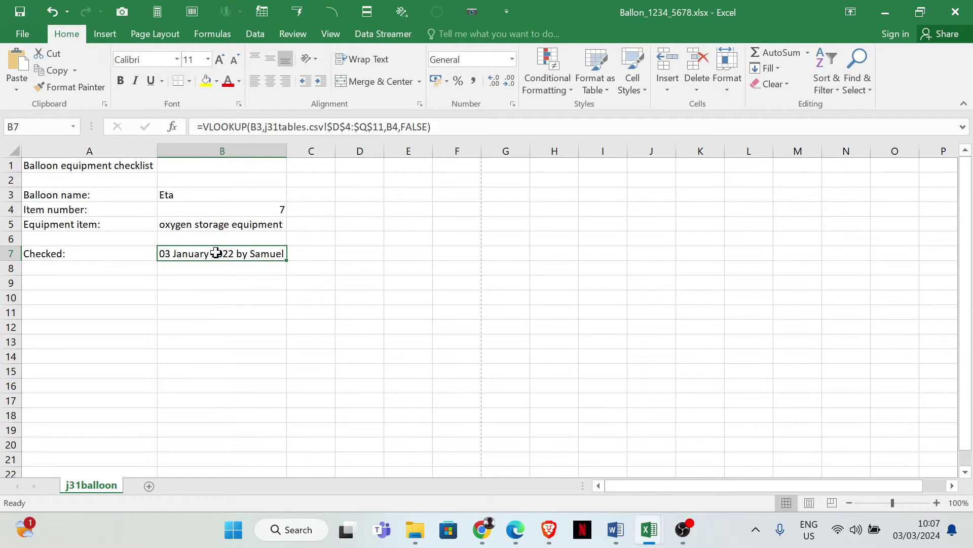
pyautogui.click(409, 133)
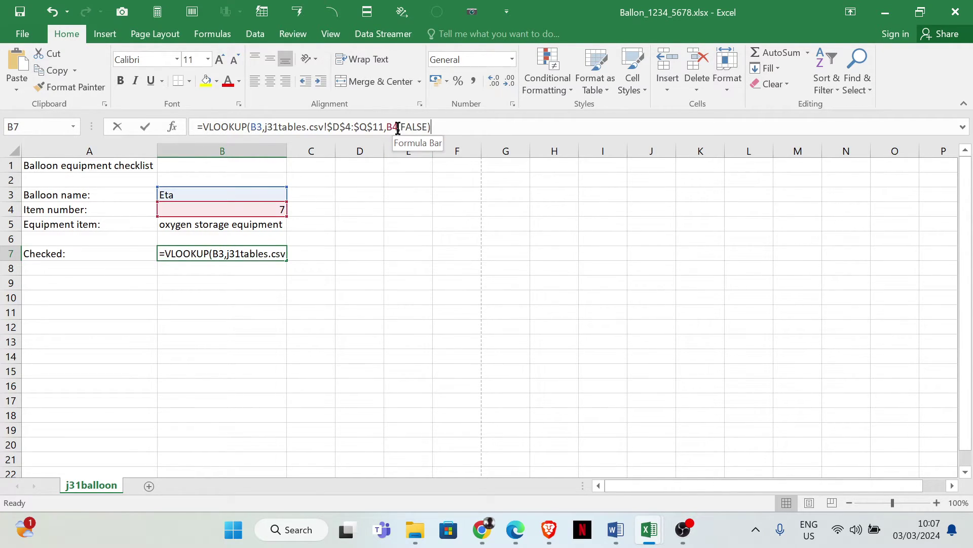
pyautogui.write('+')
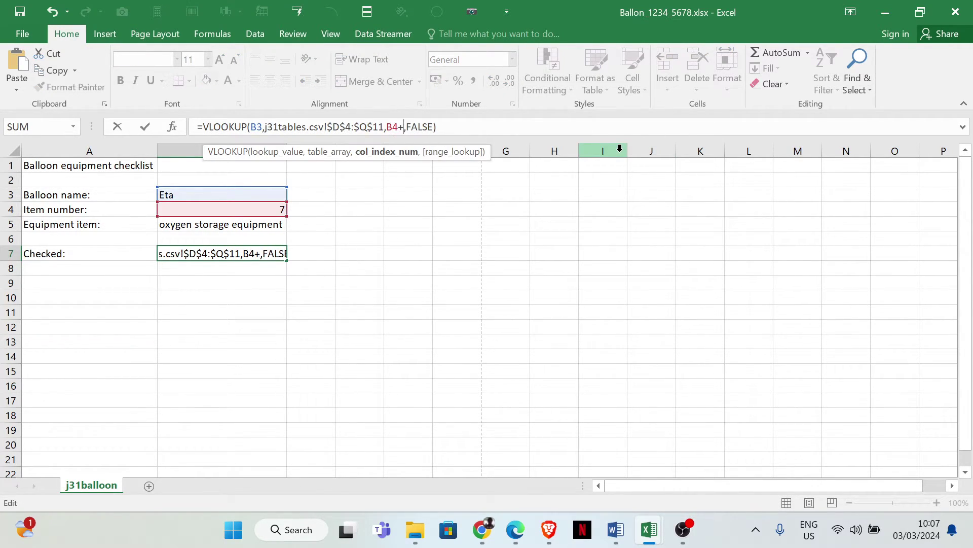
pyautogui.write('1')
pyautogui.press('Return')
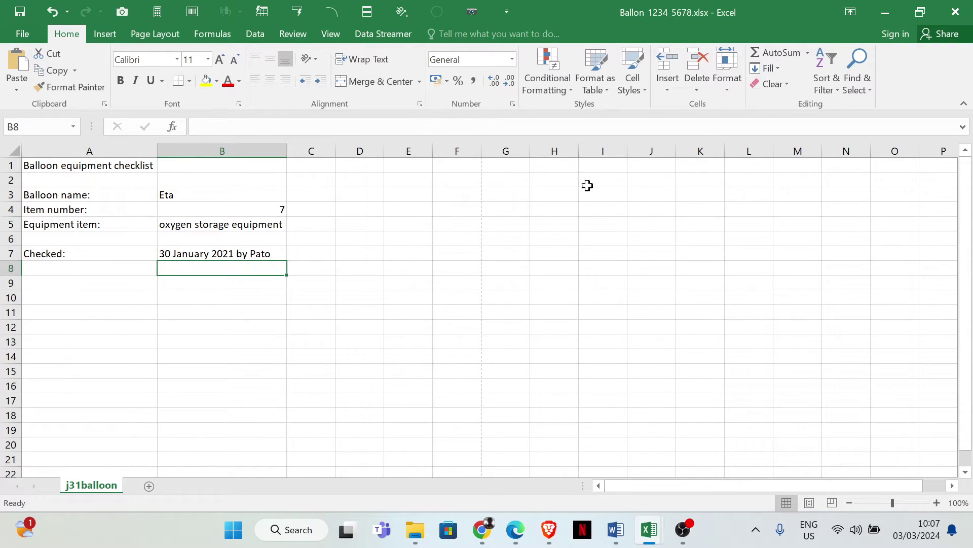
pyautogui.click(235, 255)
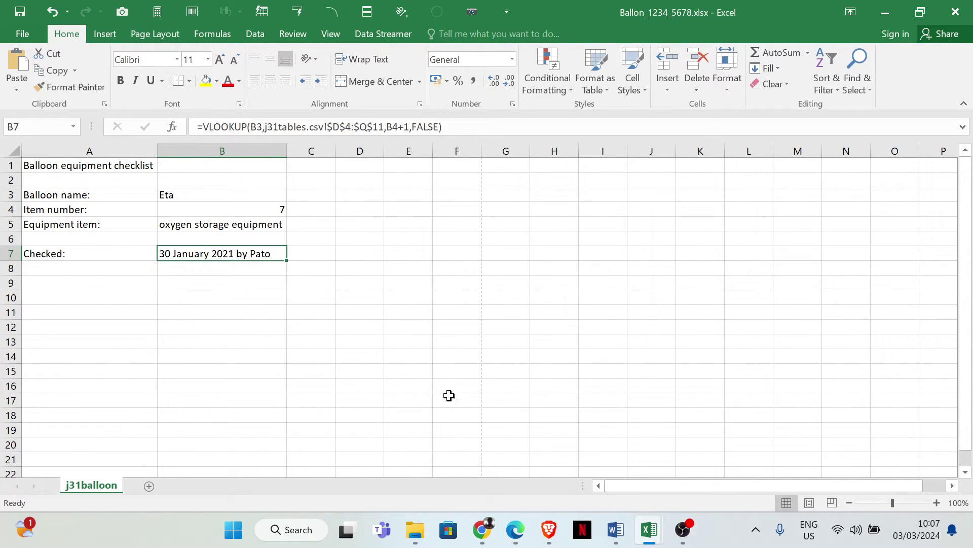
# Switch to the question paper 0417_s22_qp_31.pdf in Edge and draw a bracket around the three print requirements of question 18.
pyautogui.moveTo(515, 530)
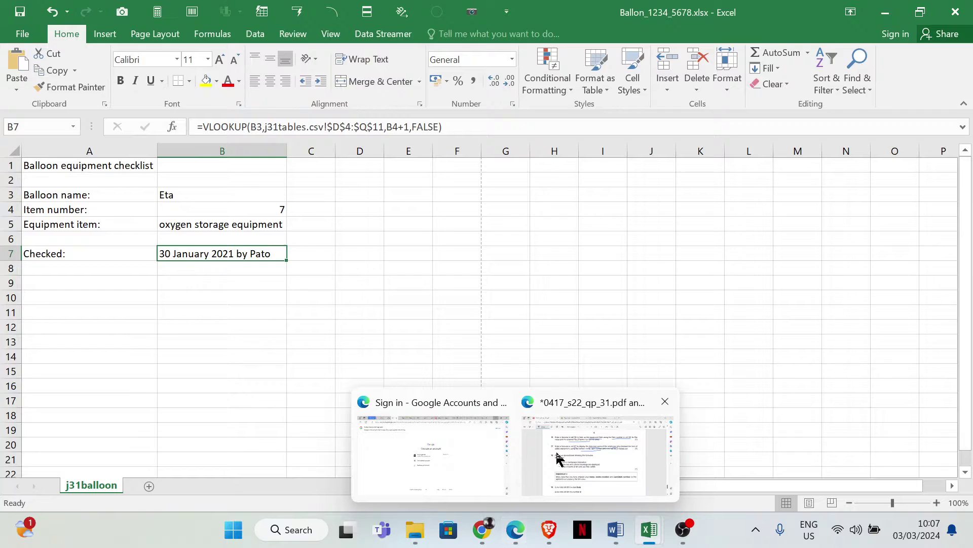
pyautogui.click(586, 452)
pyautogui.scroll(-1, 376, 332)
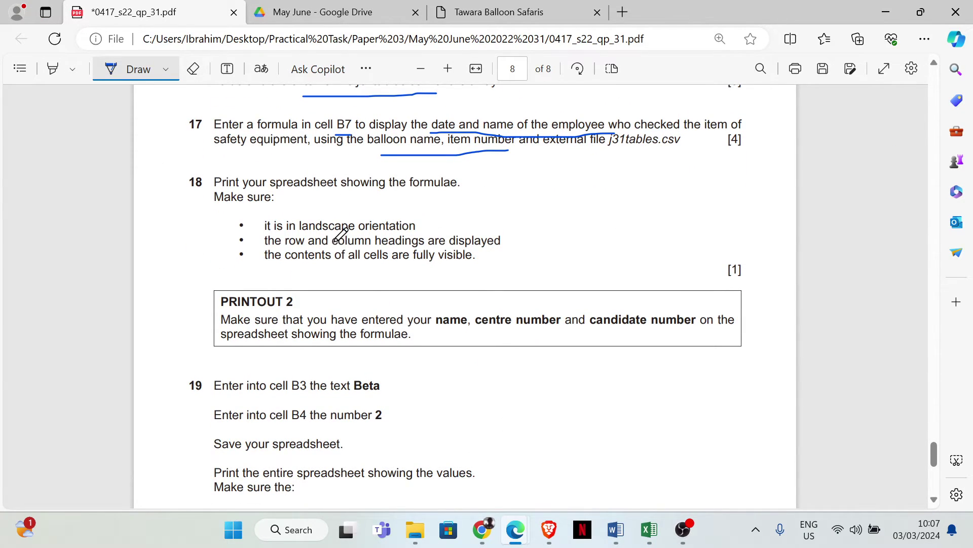
pyautogui.moveTo(279, 213)
pyautogui.mouseDown()
pyautogui.moveTo(259, 211)
pyautogui.moveTo(281, 272)
pyautogui.mouseUp()
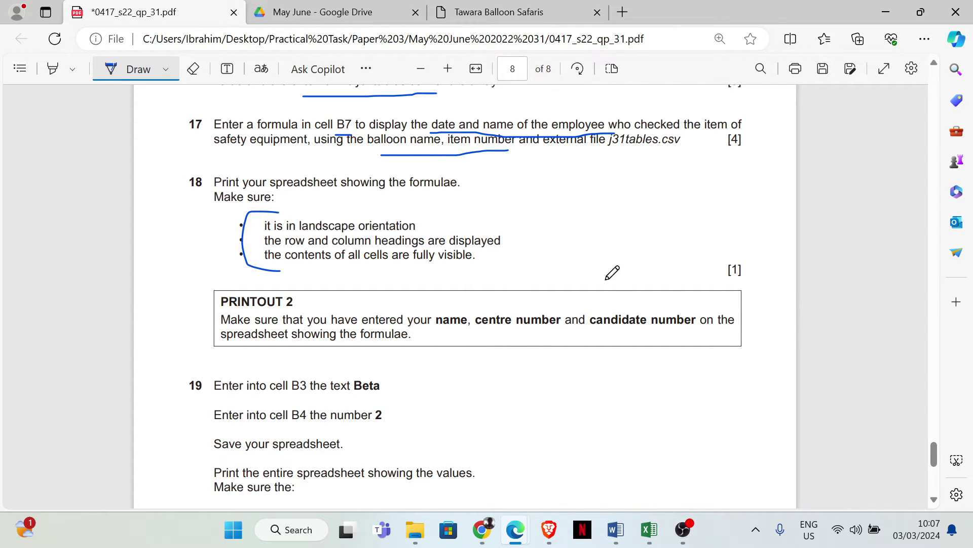
# Return to Ballon_1234_5678.xlsx in Excel and show the formulas instead of values on the j31balloon sheet.
pyautogui.moveTo(656, 532)
pyautogui.click(753, 451)
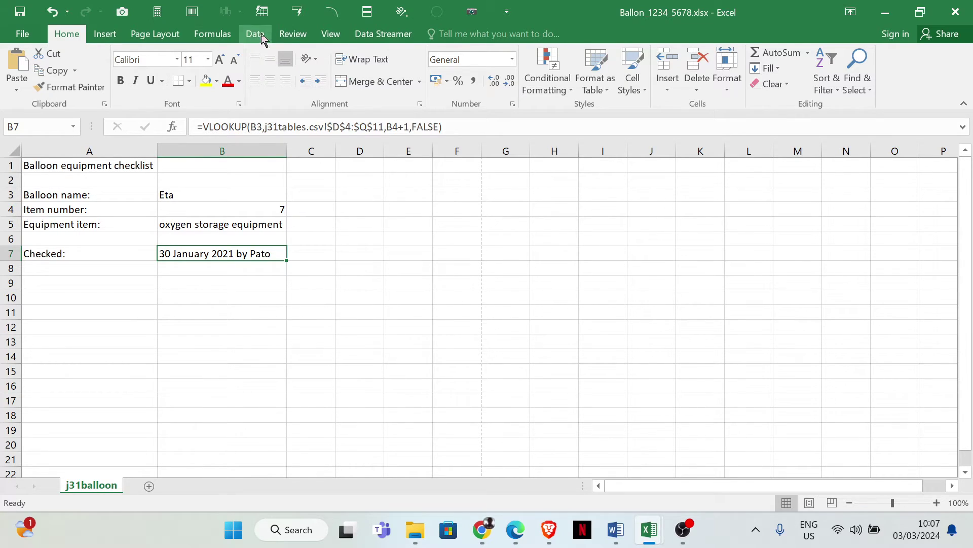
pyautogui.click(340, 35)
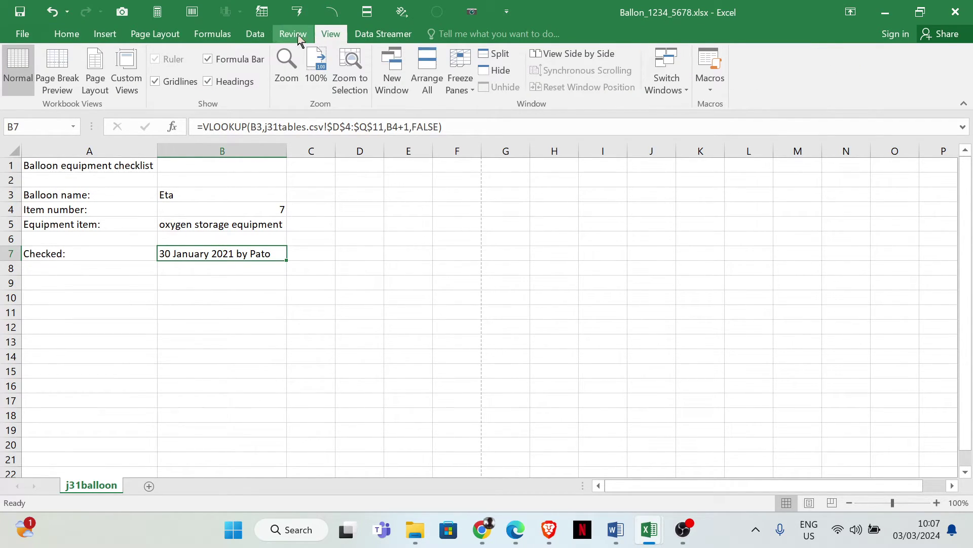
pyautogui.click(249, 35)
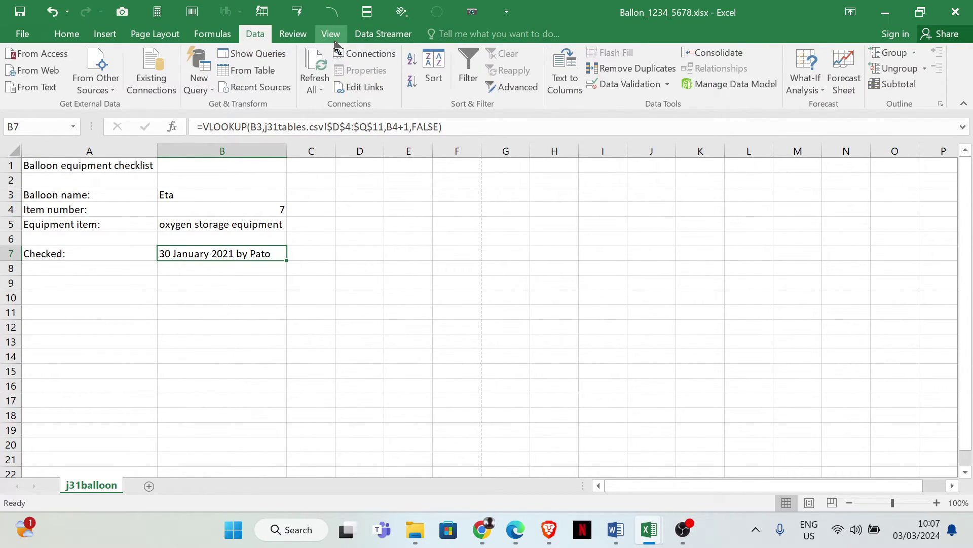
pyautogui.click(198, 35)
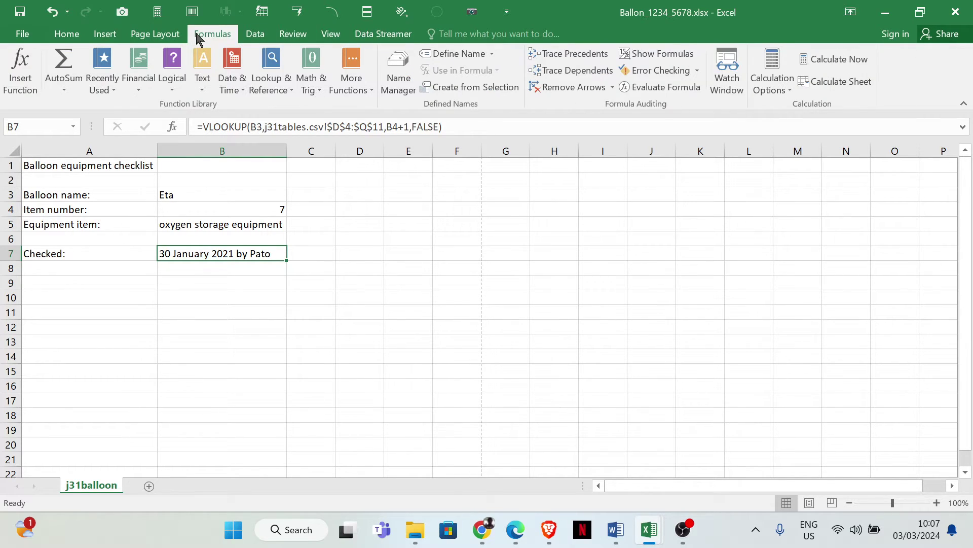
pyautogui.click(657, 54)
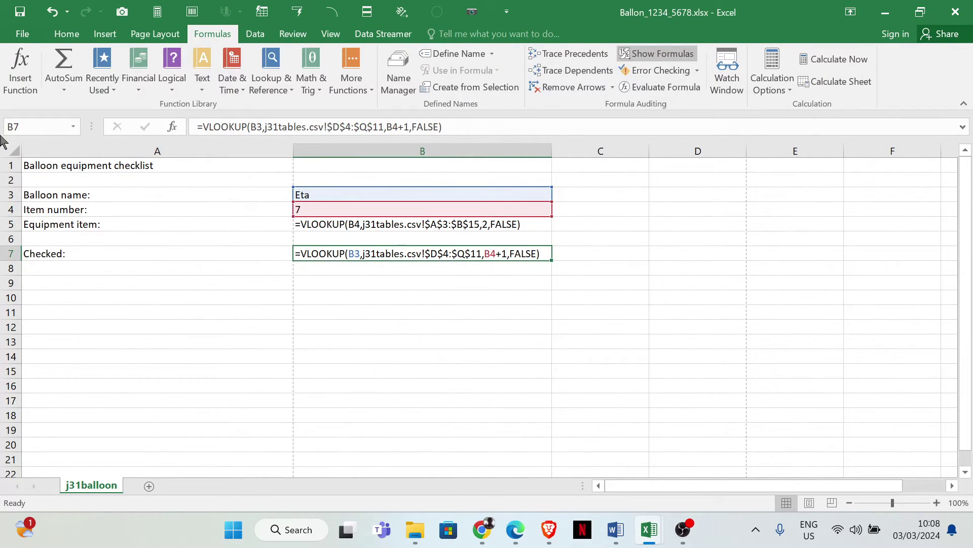
# Choose Landscape orientation in the page setup for printing the j31balloon sheet.
pyautogui.click(23, 34)
pyautogui.click(41, 183)
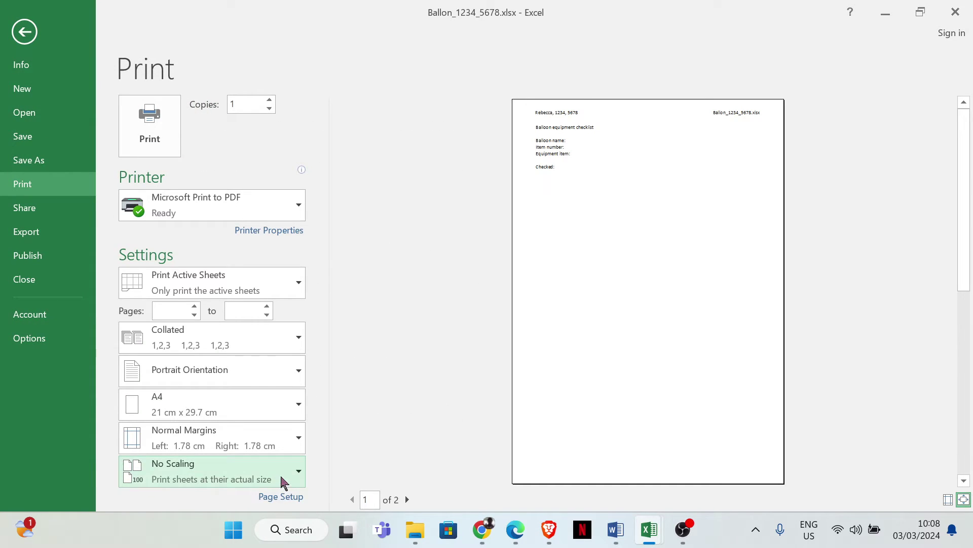
pyautogui.click(276, 495)
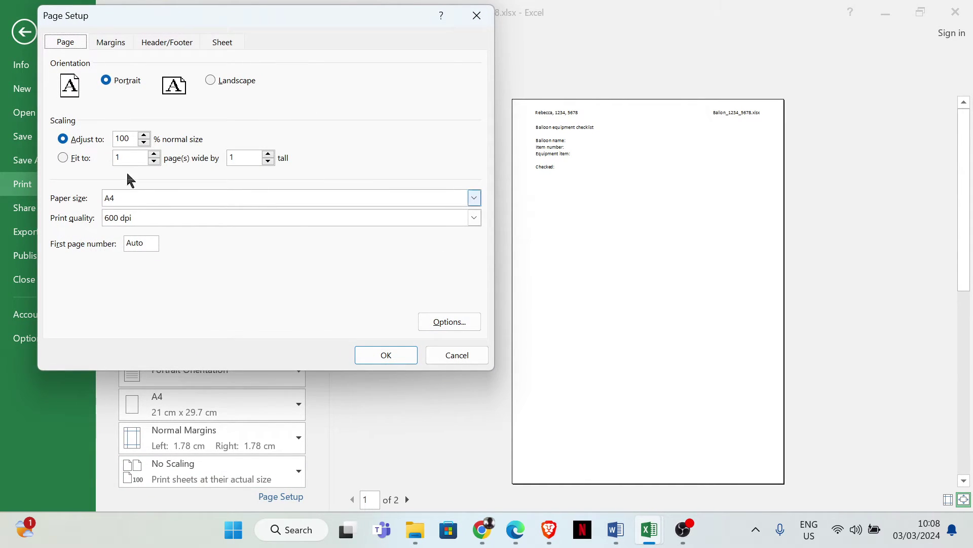
pyautogui.click(112, 43)
pyautogui.click(221, 43)
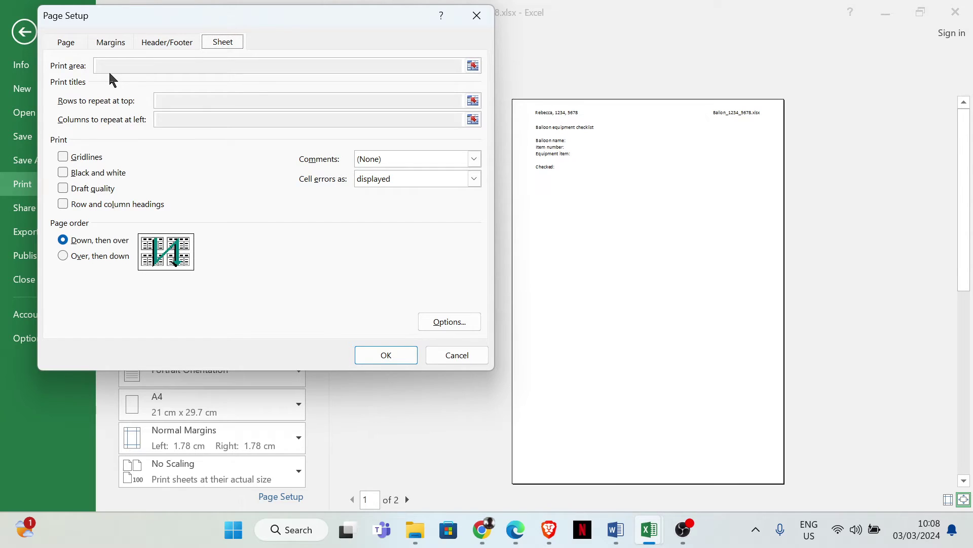
pyautogui.click(78, 43)
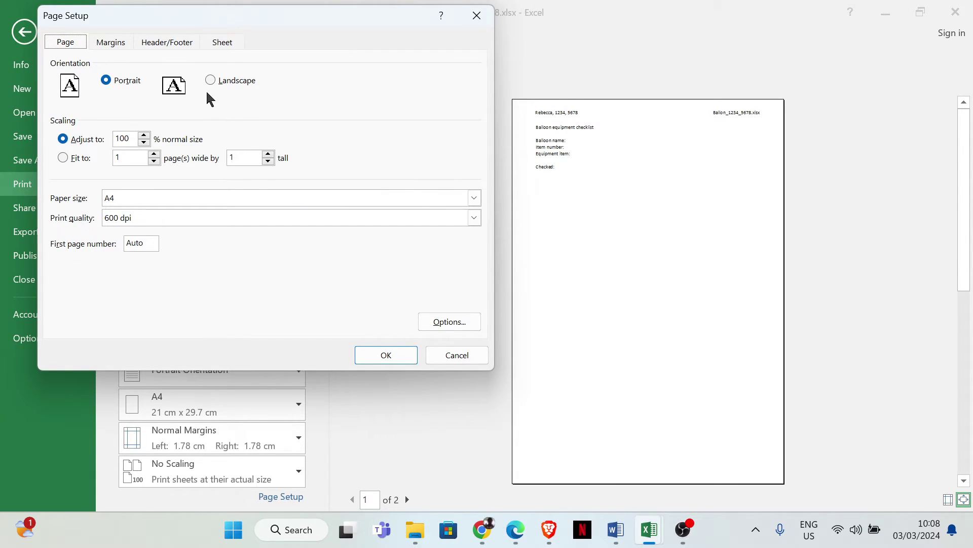
pyautogui.click(221, 80)
# Include row and column headings in the printout and apply the page setup.
pyautogui.moveTo(515, 529)
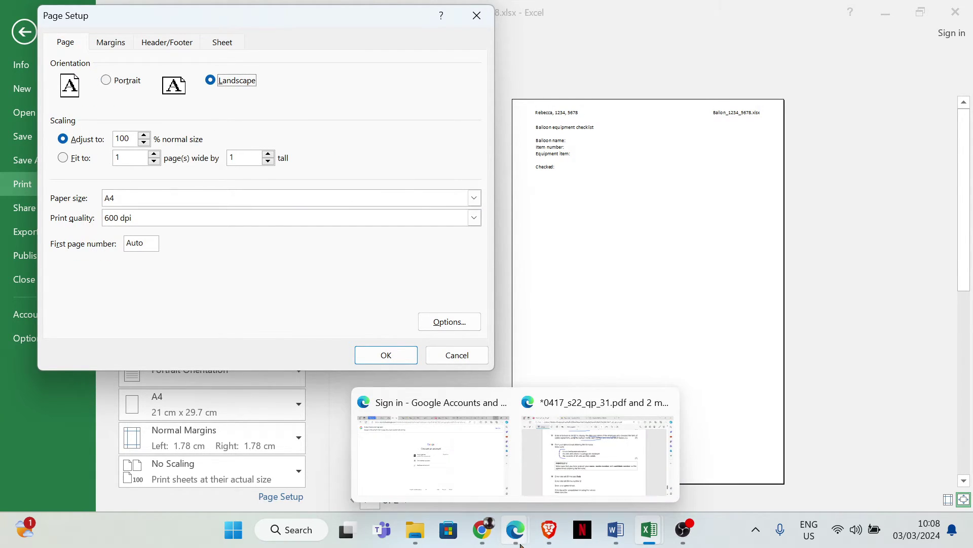
pyautogui.moveTo(569, 459)
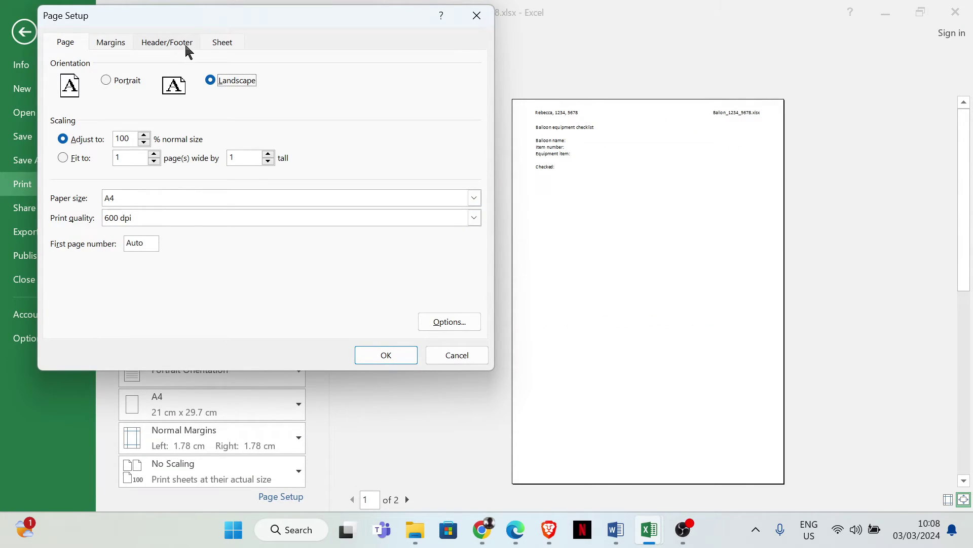
pyautogui.click(213, 43)
pyautogui.click(76, 205)
pyautogui.click(399, 357)
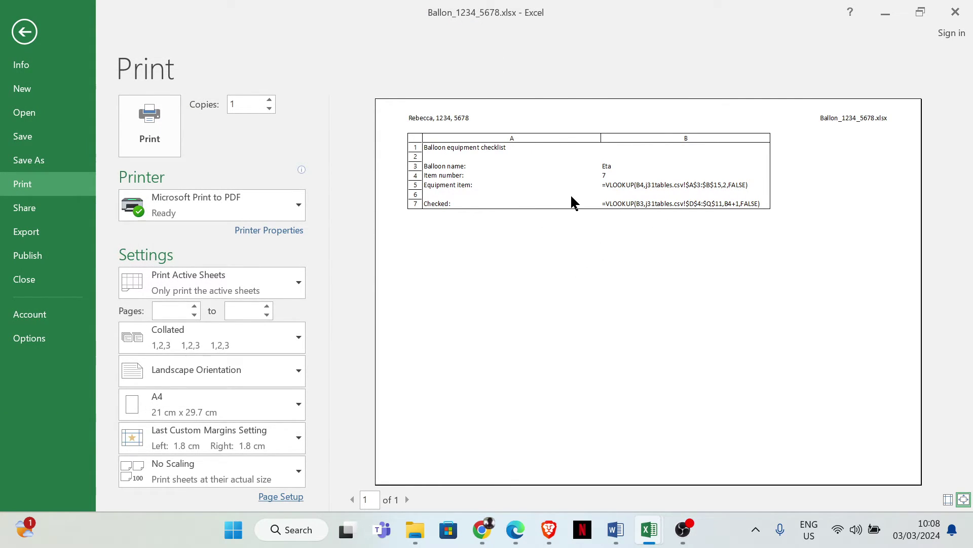
# Go back to the question paper 0417_s22_qp_31.pdf in Edge to read the instructions of question 19.
pyautogui.click(593, 446)
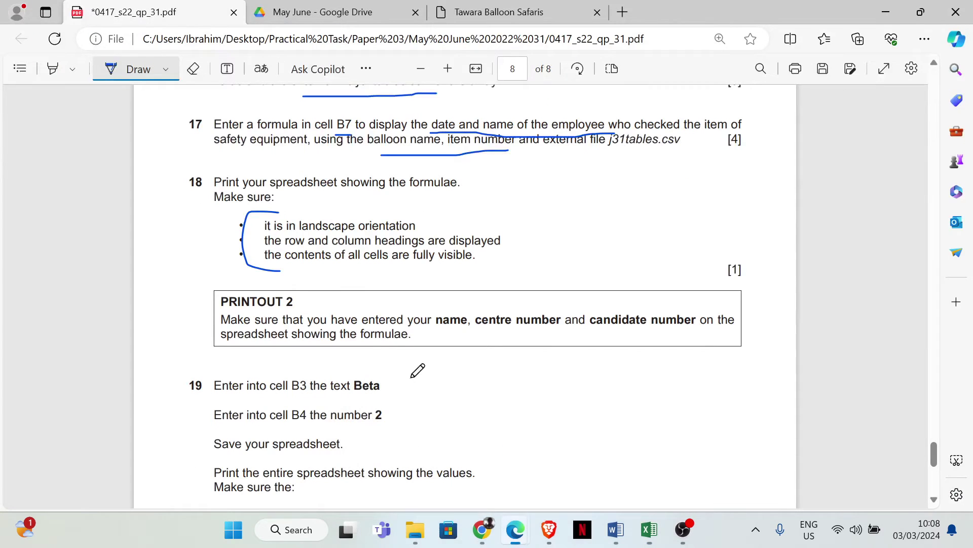